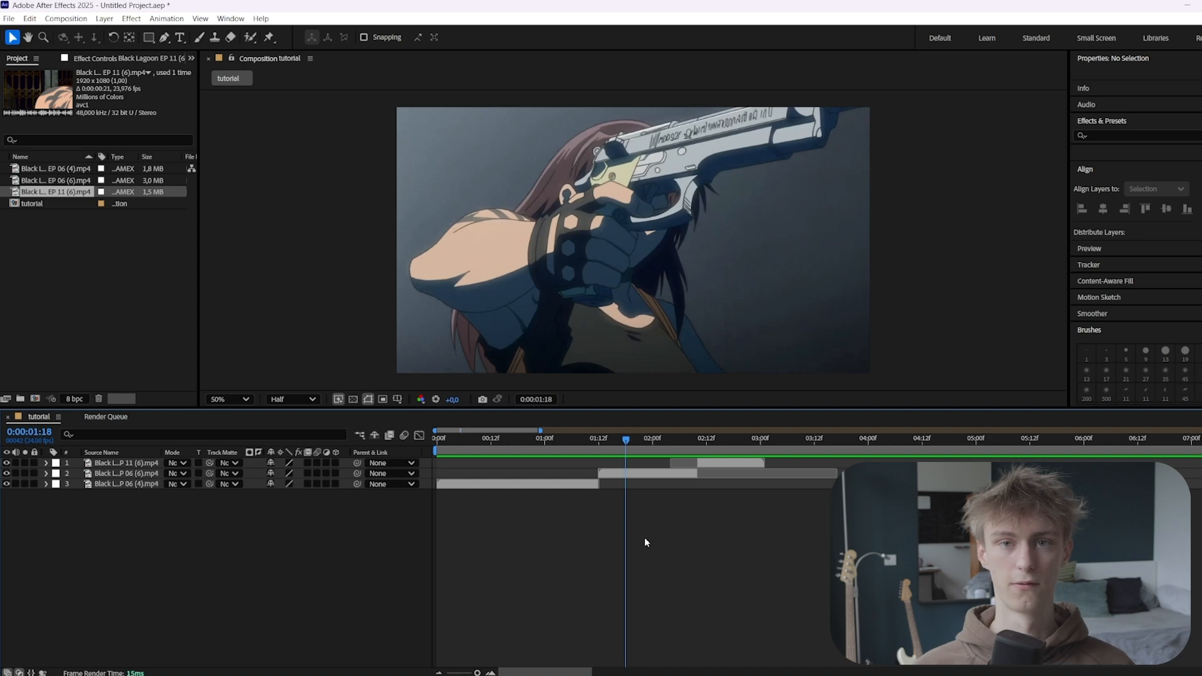
- Add a null object above the first clip, Black Lagoon EP 06 (4), and trim it to end at 0:00:01:12
left_click_drag(631, 443, 438, 439)
left_click(566, 483)
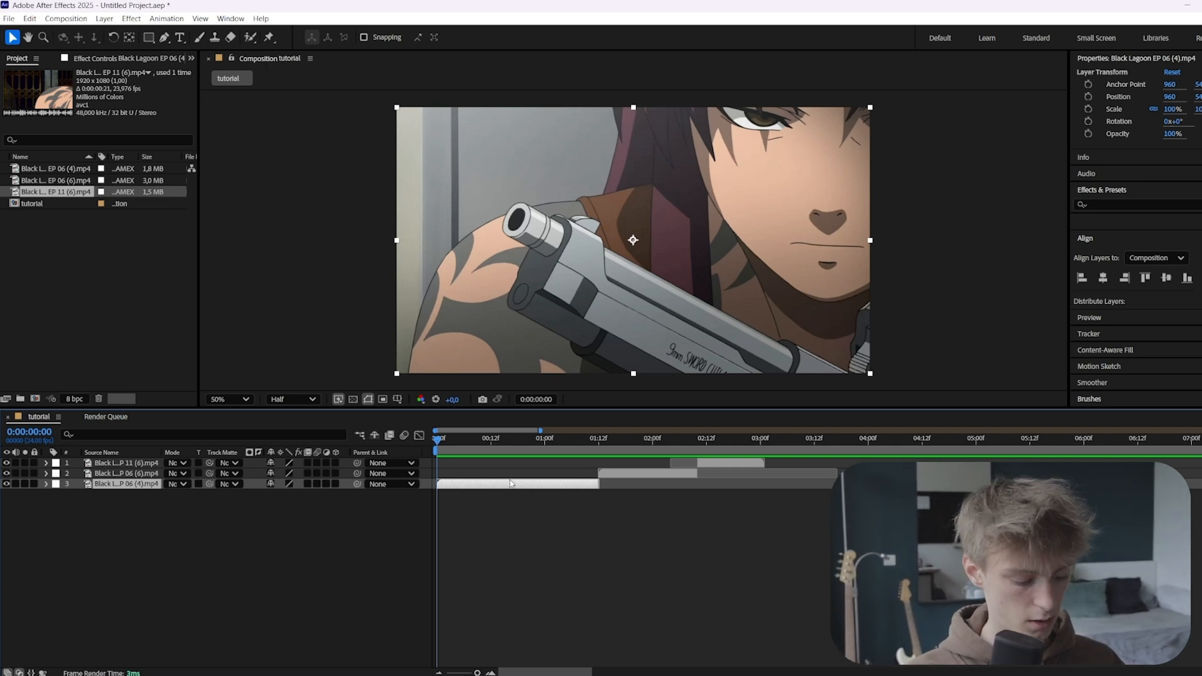
key("ctrl+alt+shift+y")
left_click(599, 439)
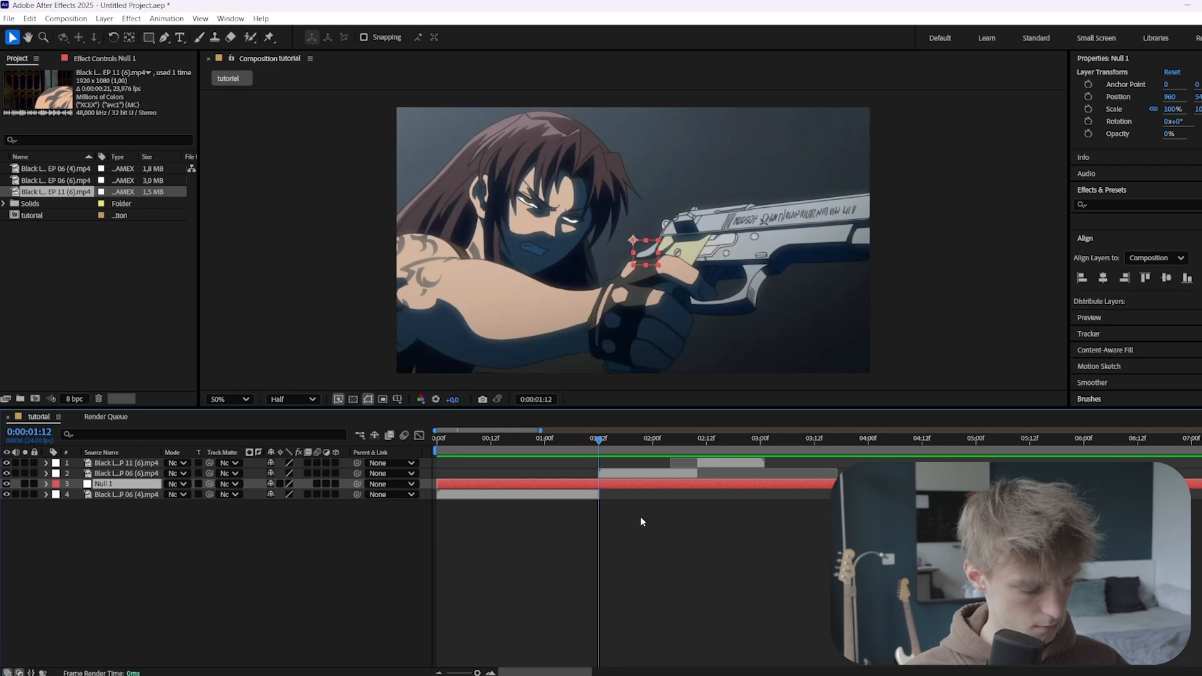
key("ctrl+shift+d")
key("Delete")
- Parent the first clip to Null 1, and set the null's scale to 113% and position to 1072, 602
left_click_drag(593, 440, 561, 441)
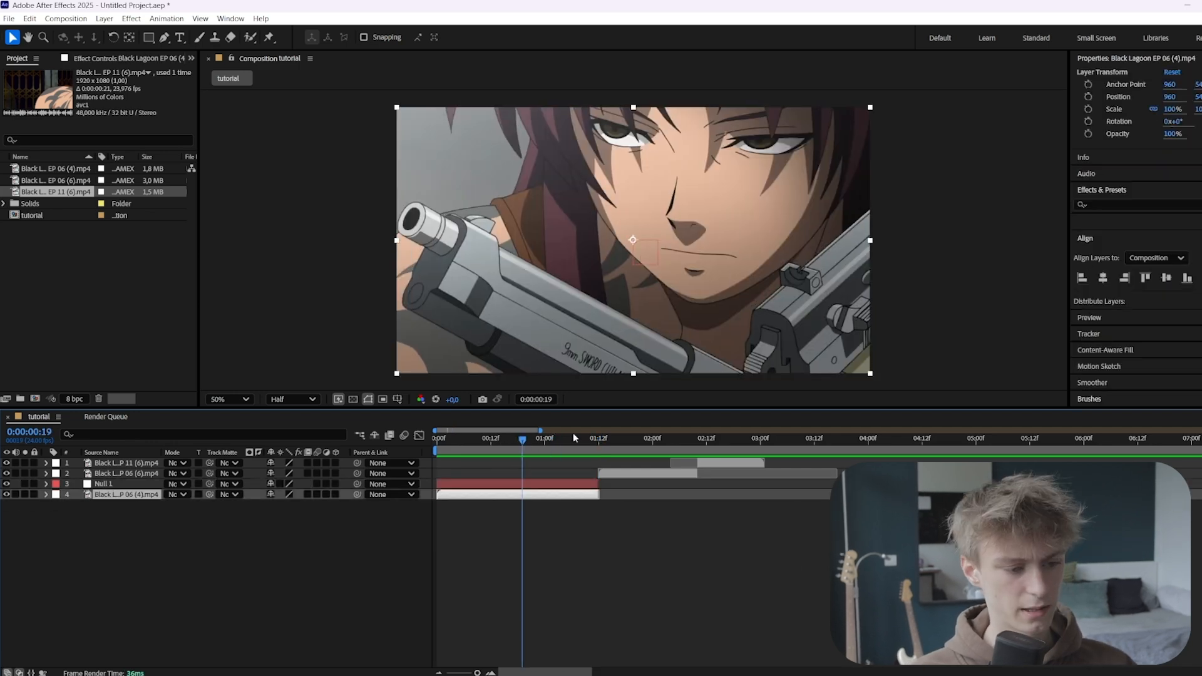
mouse_move(573, 438)
left_mouse_down()
mouse_move(528, 442)
mouse_move(597, 438)
mouse_move(562, 439)
left_mouse_up()
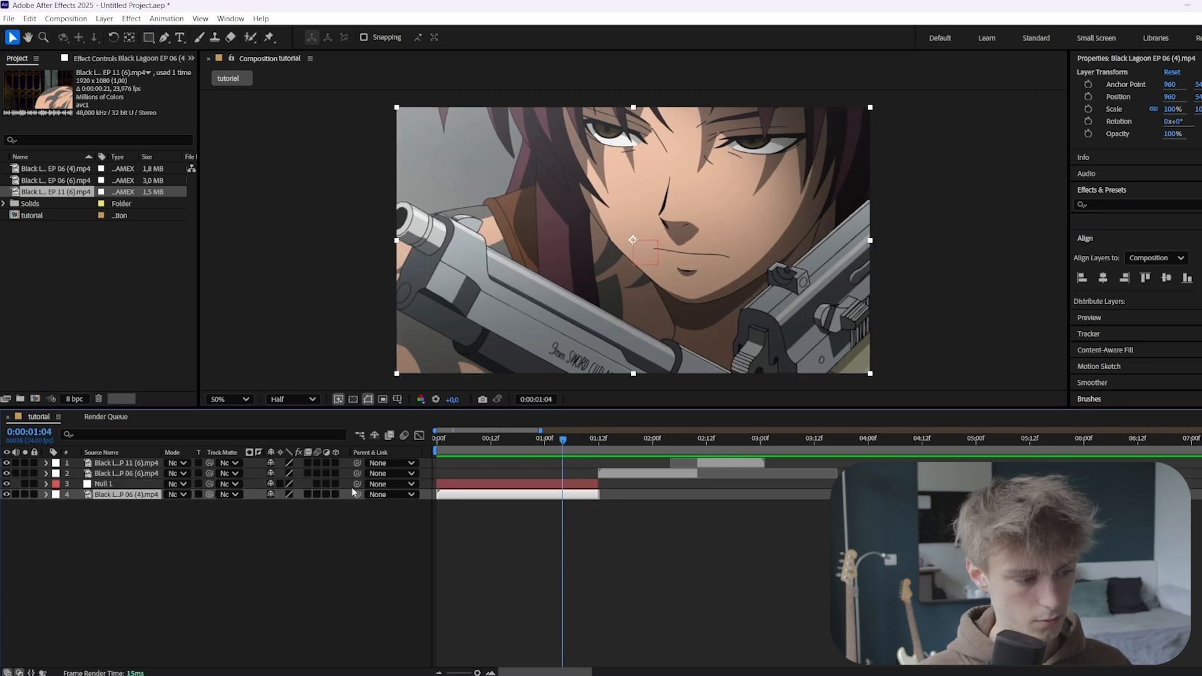
left_click_drag(357, 496, 481, 517)
key("s")
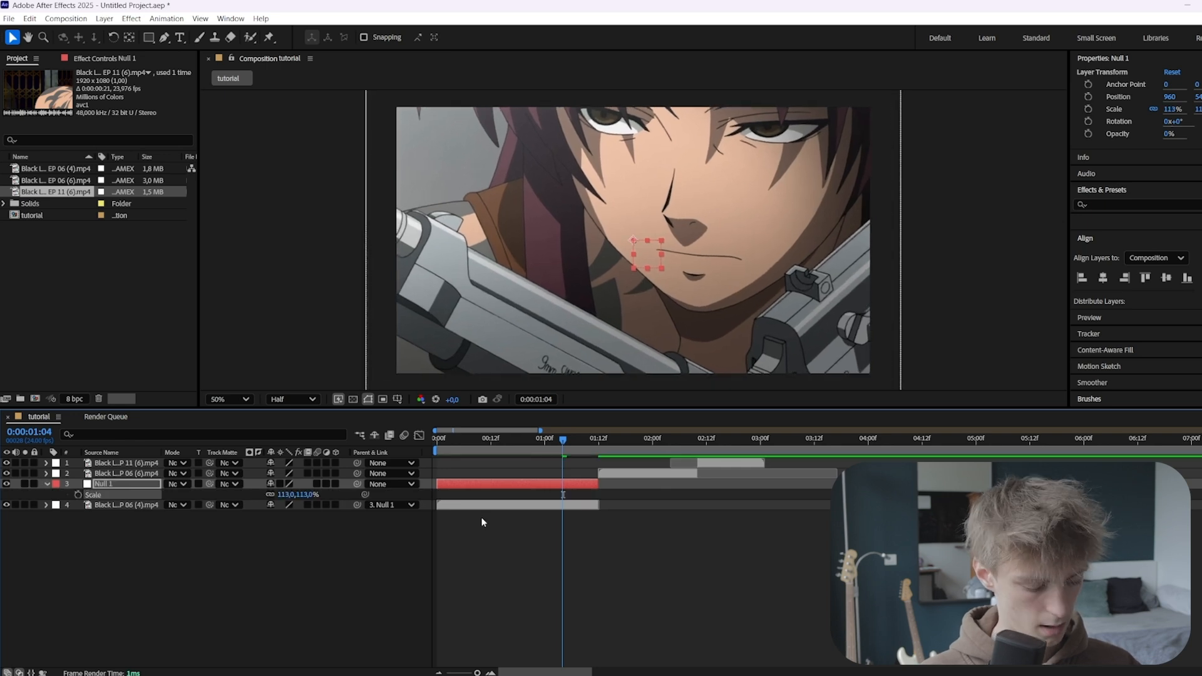
key("p")
left_click_drag(293, 495, 332, 496)
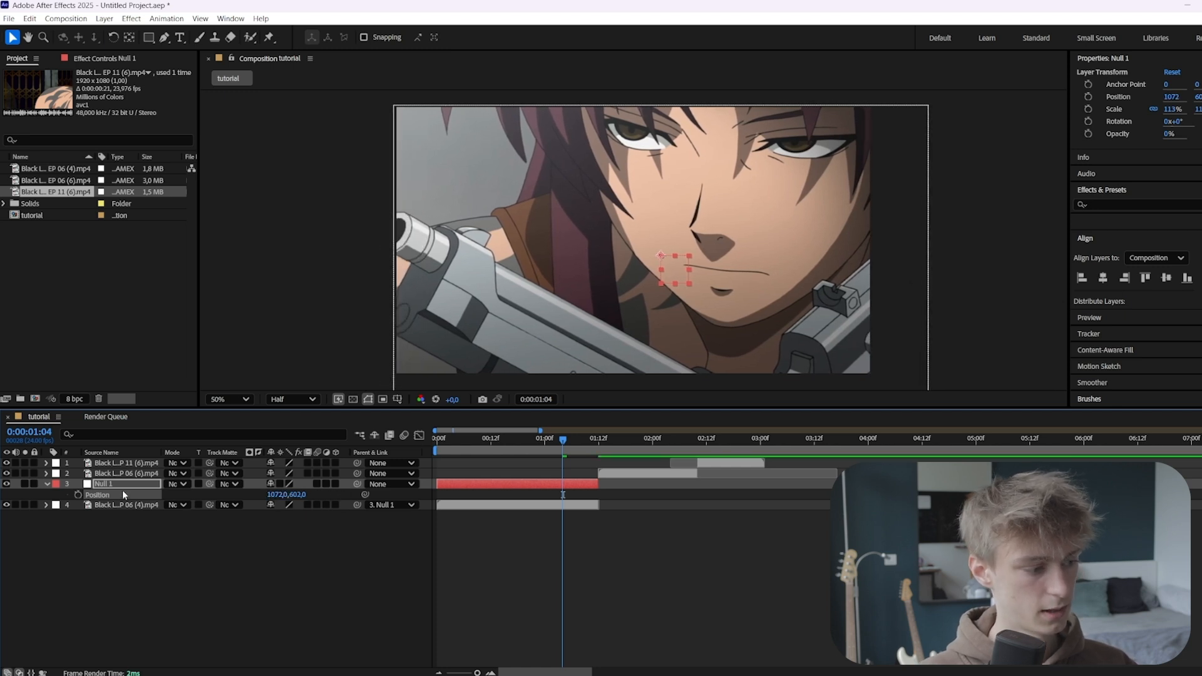
- Separate Null 1's position into X and Y dimensions and set an X Position keyframe of 1072 at 0:00:01:04
right_click(115, 494)
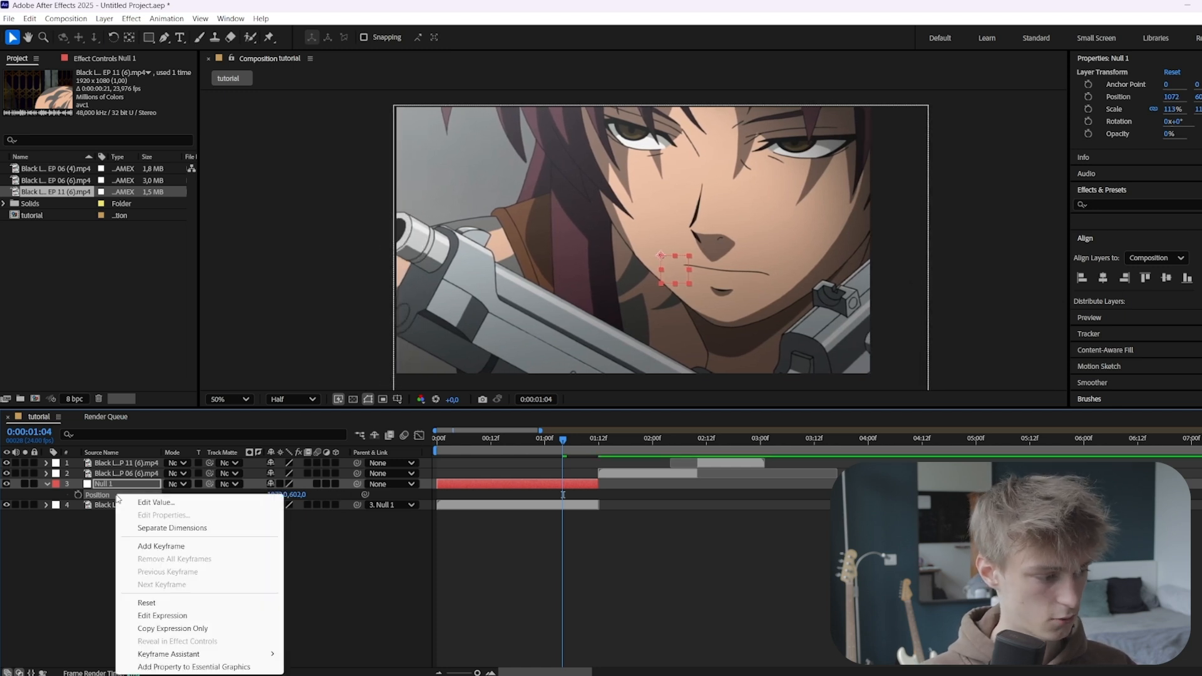
left_click(164, 528)
left_click(138, 509)
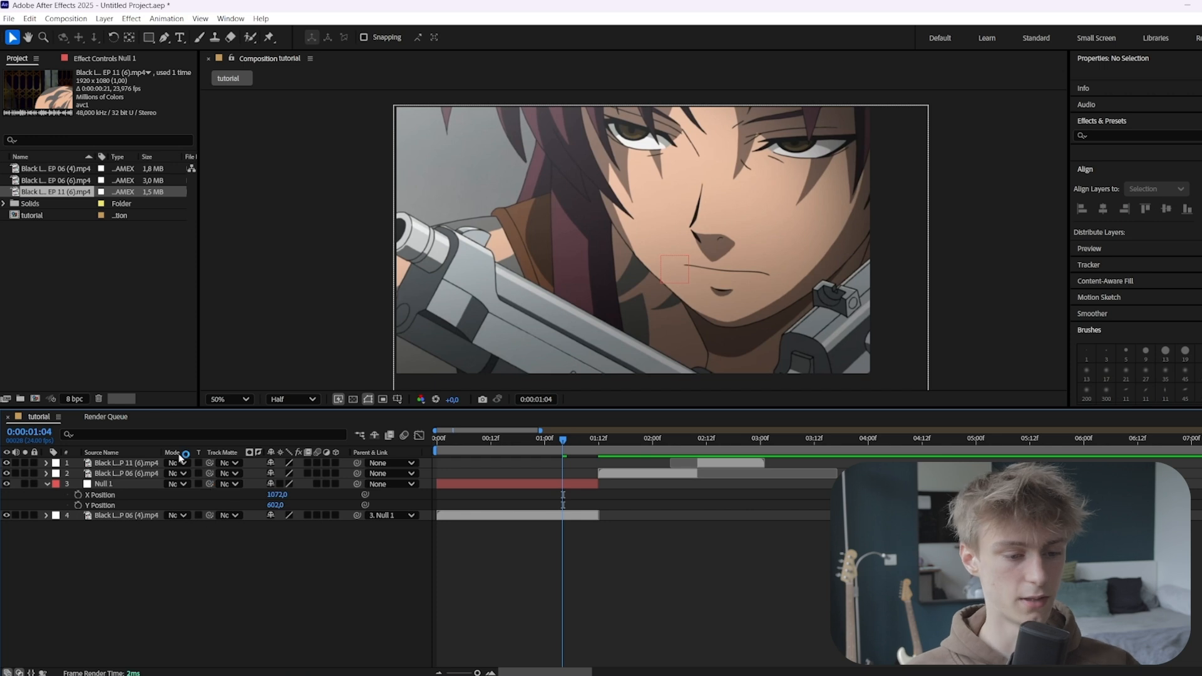
left_click(77, 495)
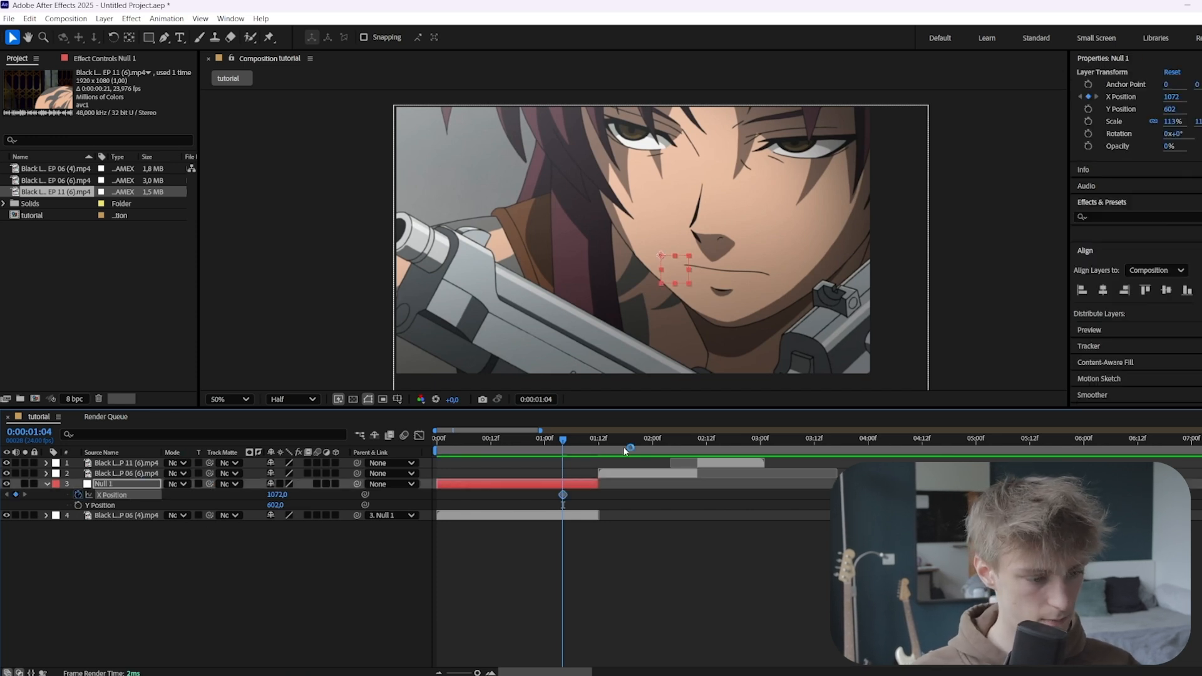
- Keyframe Null 1's X Position to 848 at 0:00:01:11 so the clip slides left while still covering the frame
left_click(595, 440)
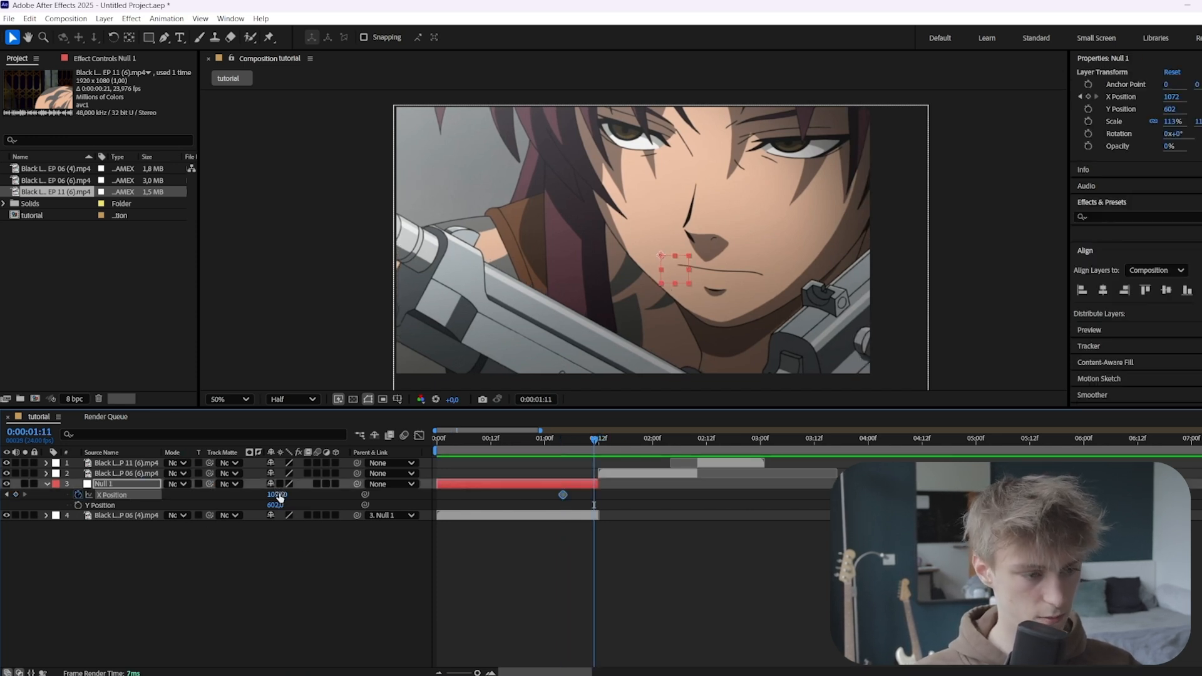
left_click_drag(280, 496, 271, 494)
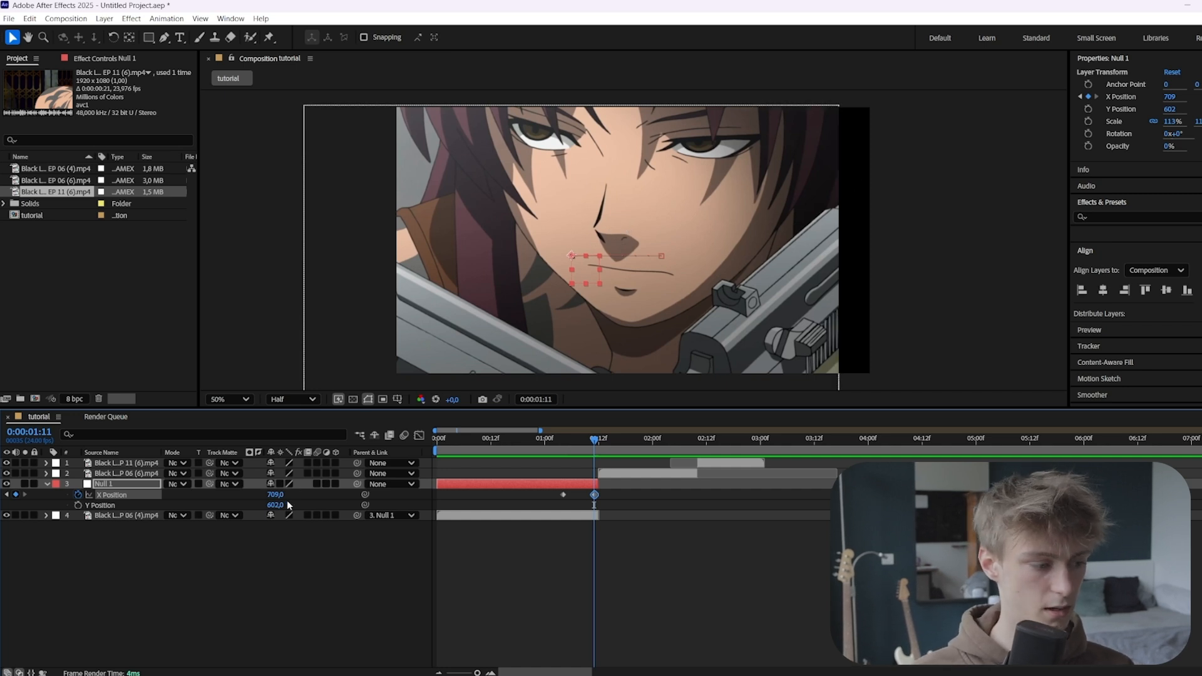
left_click_drag(274, 496, 343, 496)
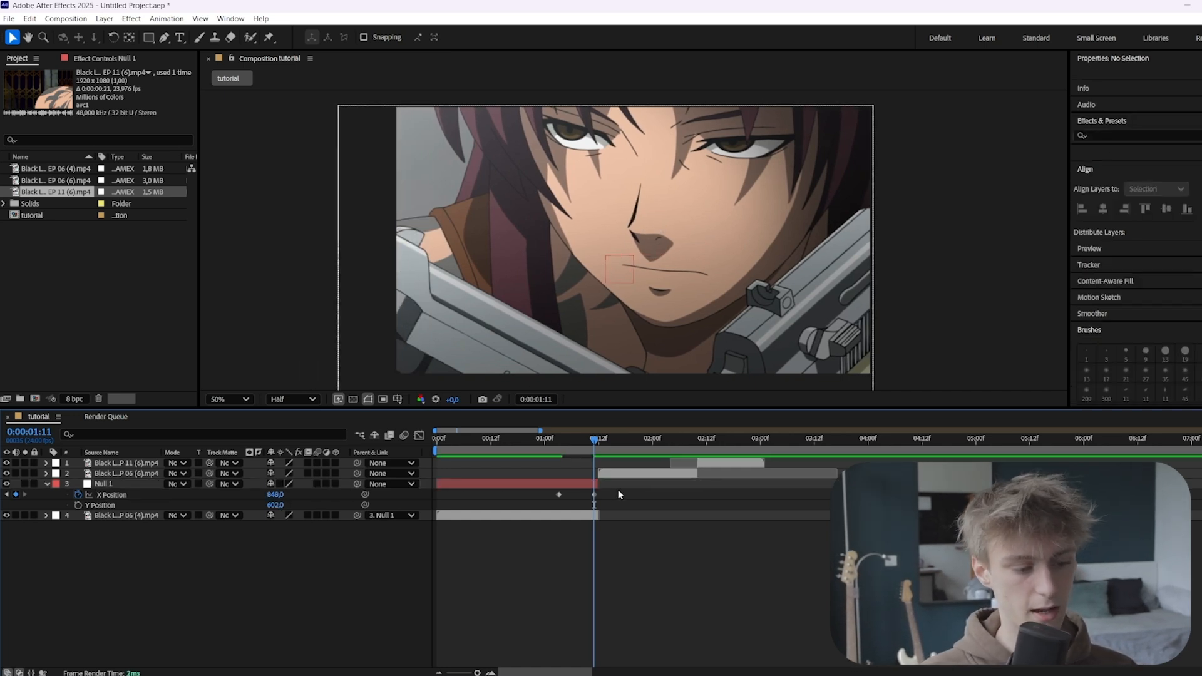
- Ease both X Position keyframes of Null 1 and shape the value graph with a slow start and a steep drop at the end
left_click_drag(618, 490, 532, 499)
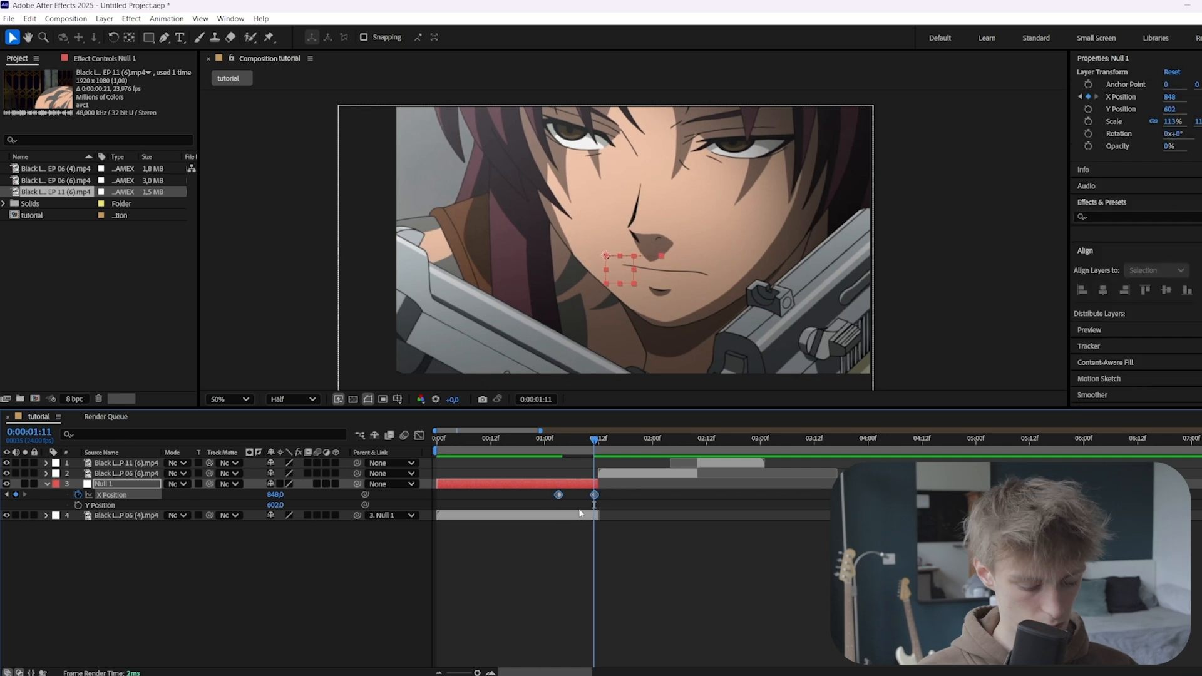
left_click(418, 437)
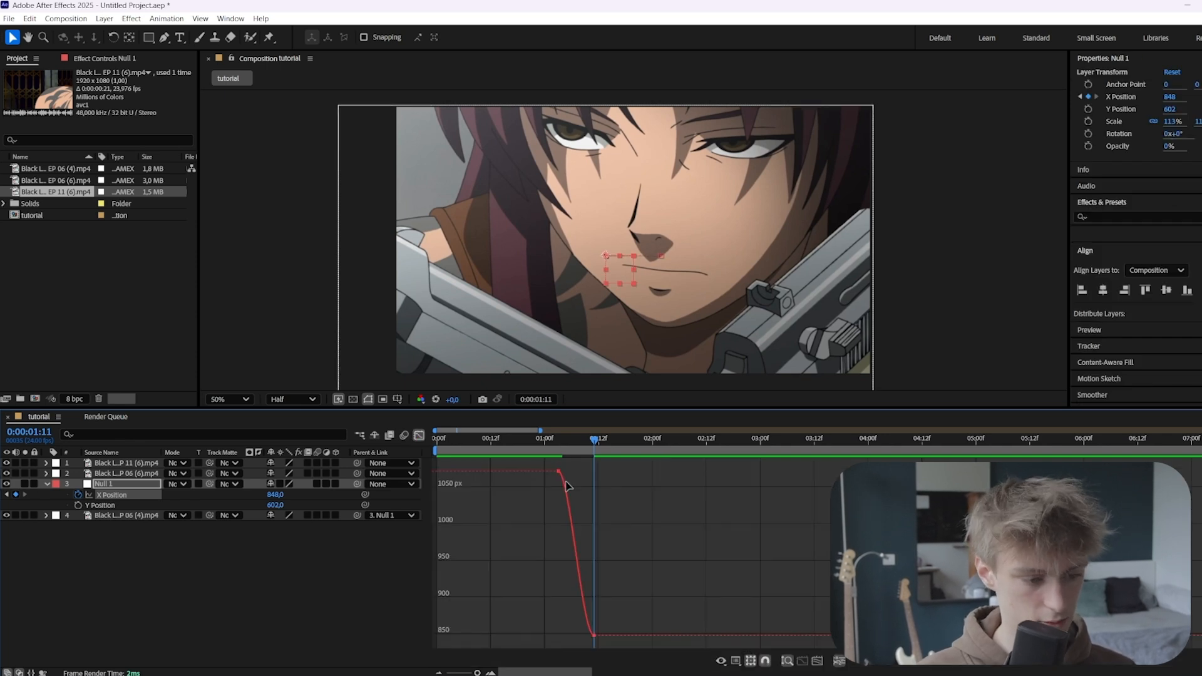
scroll(557, 479, "up", 2)
left_click_drag(571, 467, 711, 476)
left_click_drag(682, 634, 708, 555)
left_click_drag(725, 503, 723, 477)
- Preview the first clip's eased slide, starting from 0:00:00:23
key("space")
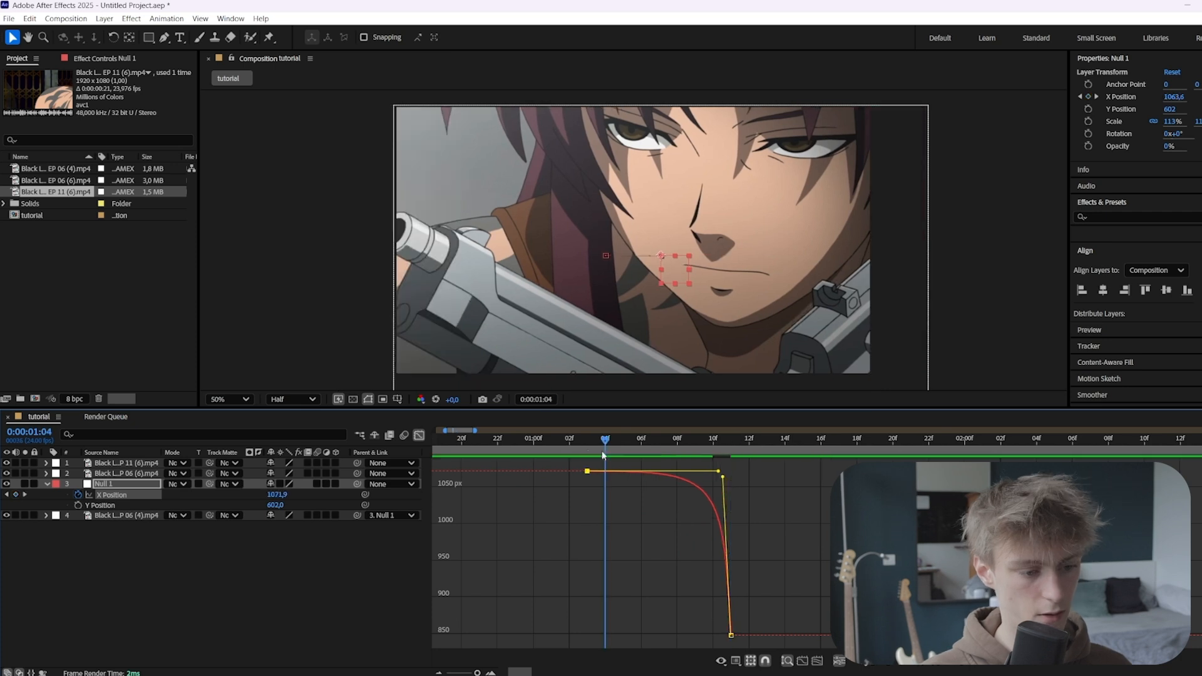
left_click(517, 439)
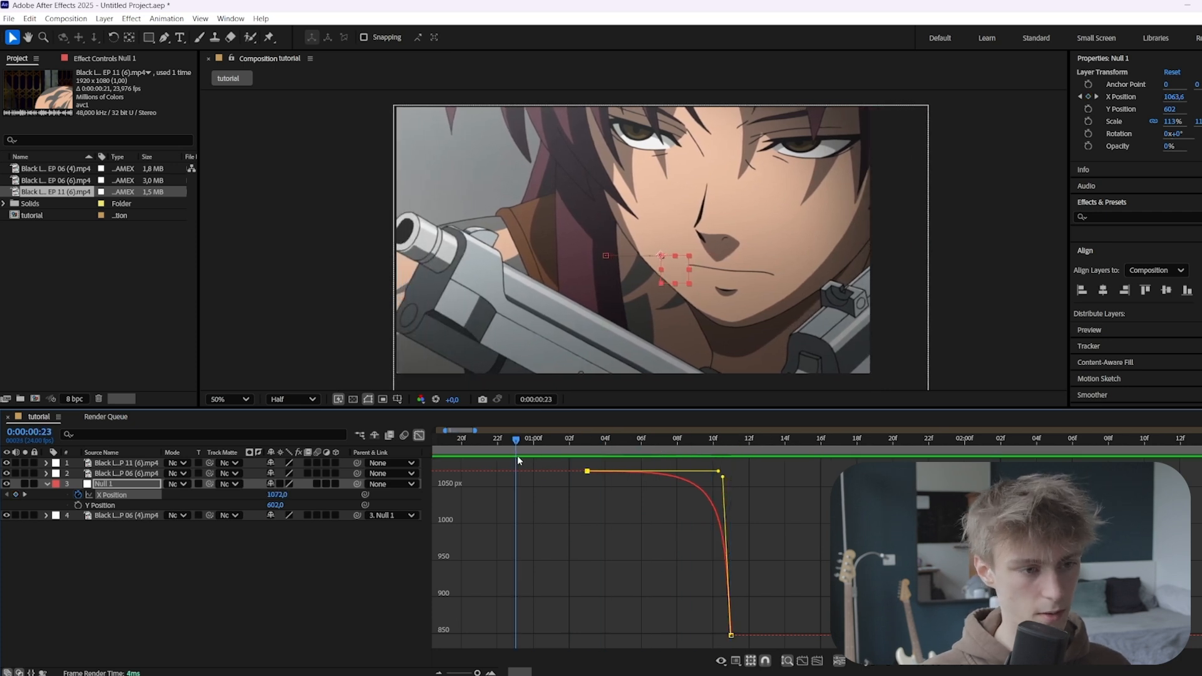
key("space")
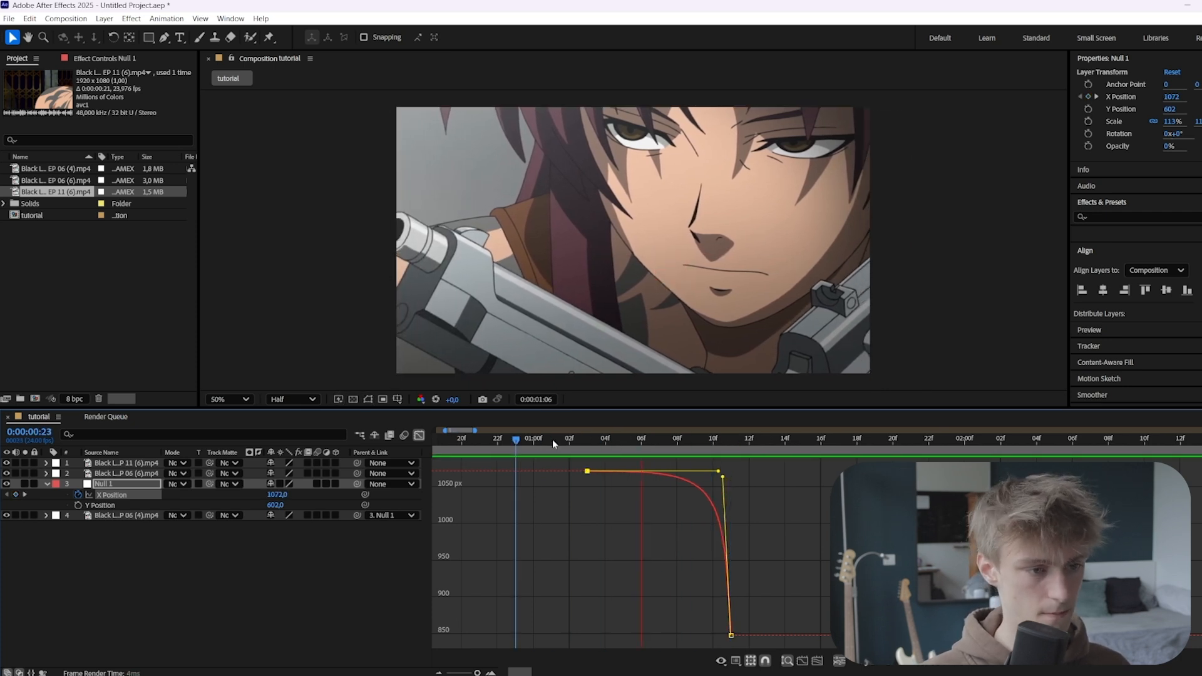
left_click(677, 441)
- Move Null 1's first X Position keyframe to 0:00:01:05 to shorten the slide, and check its curve
left_click(419, 436)
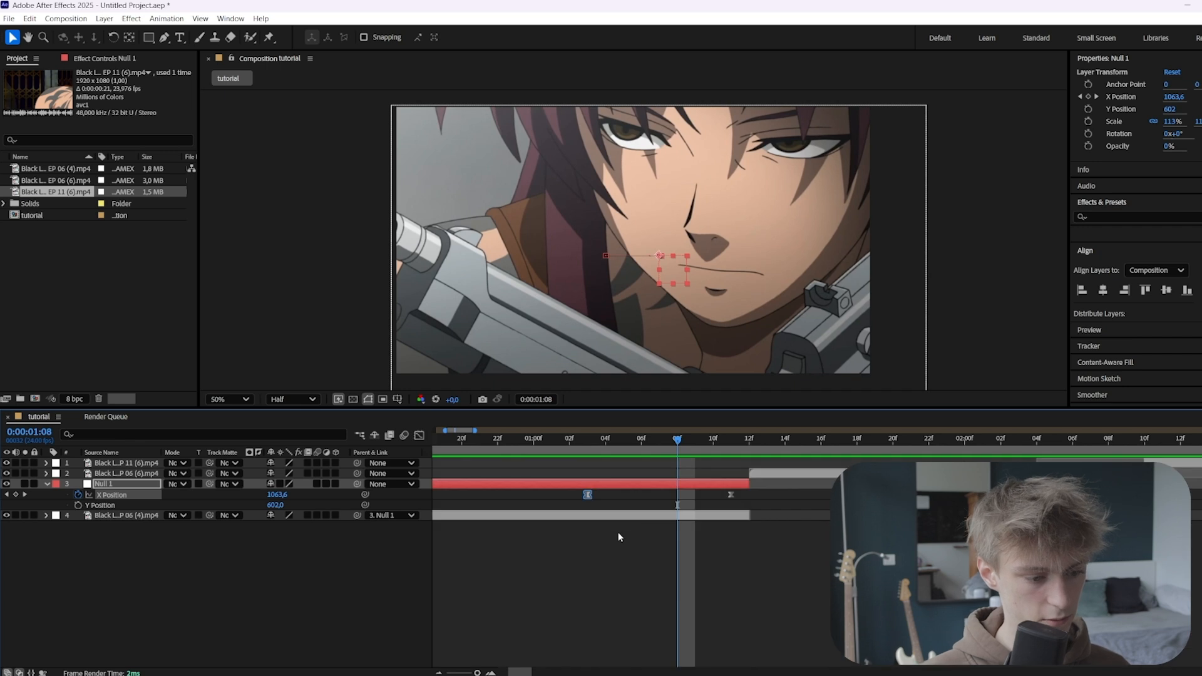
left_click_drag(588, 496, 615, 495)
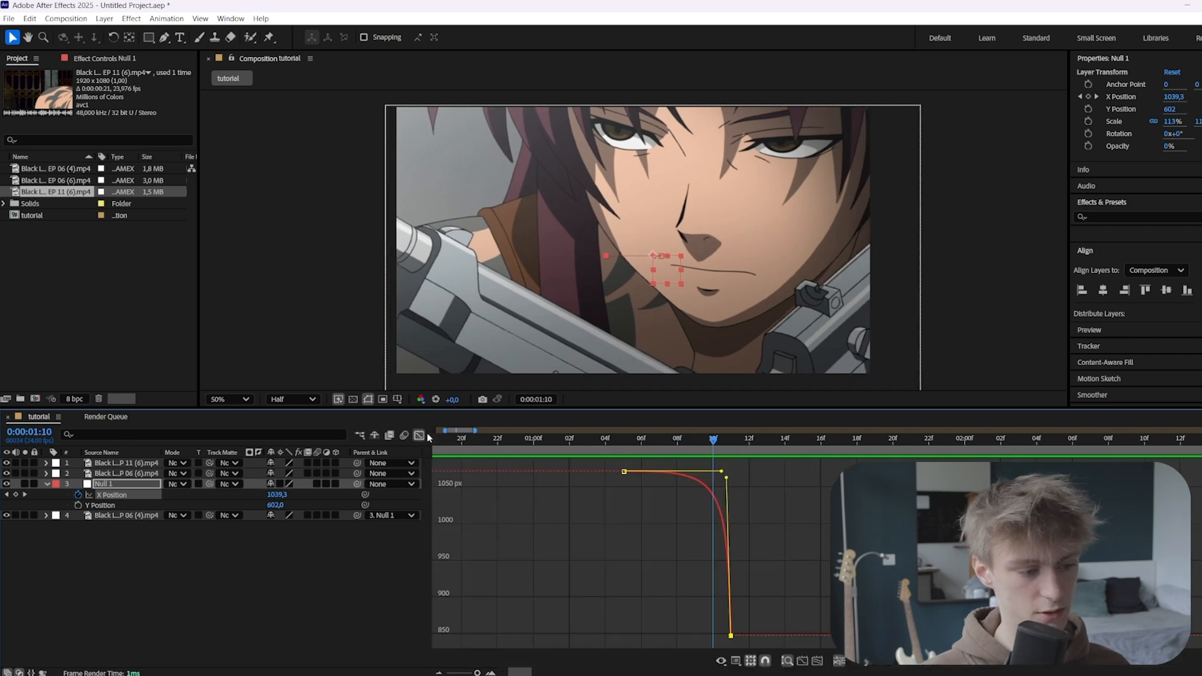
left_click(420, 435)
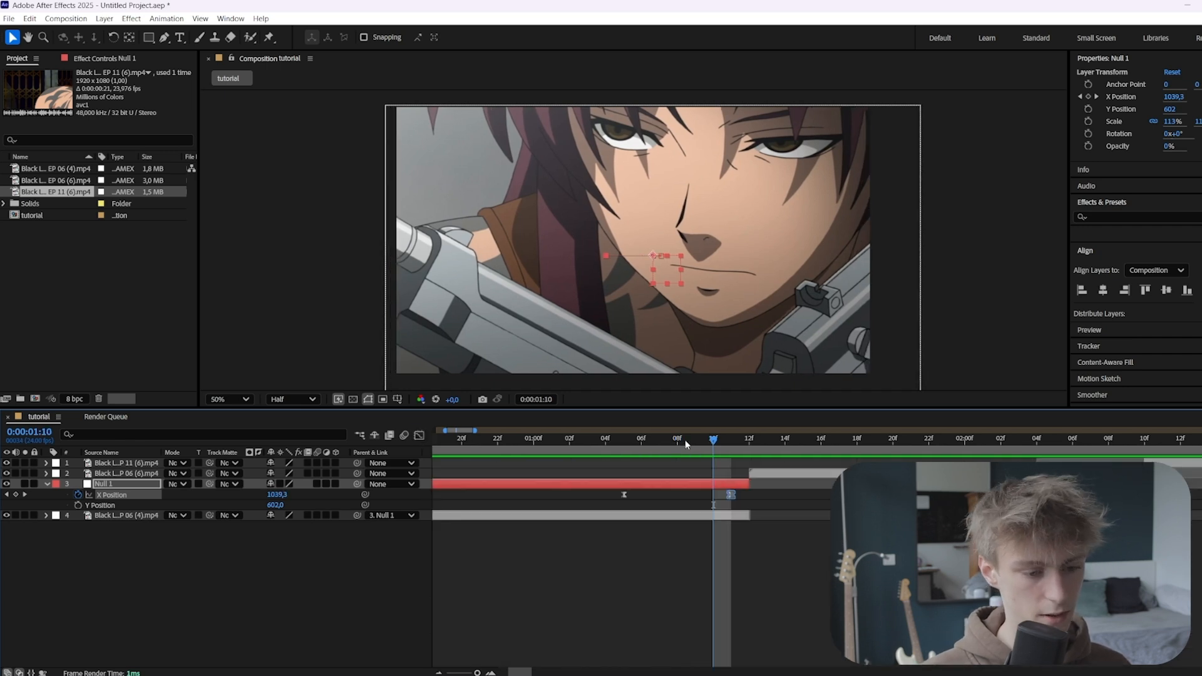
- Move Null 1's last X Position keyframe to 0:00:01:12 and back to 0:00:01:11, the clip's final frame
left_click(738, 440)
mouse_move(732, 496)
left_mouse_down()
mouse_move(752, 497)
mouse_move(731, 496)
left_mouse_up()
left_click(750, 441)
key("Page_Up")
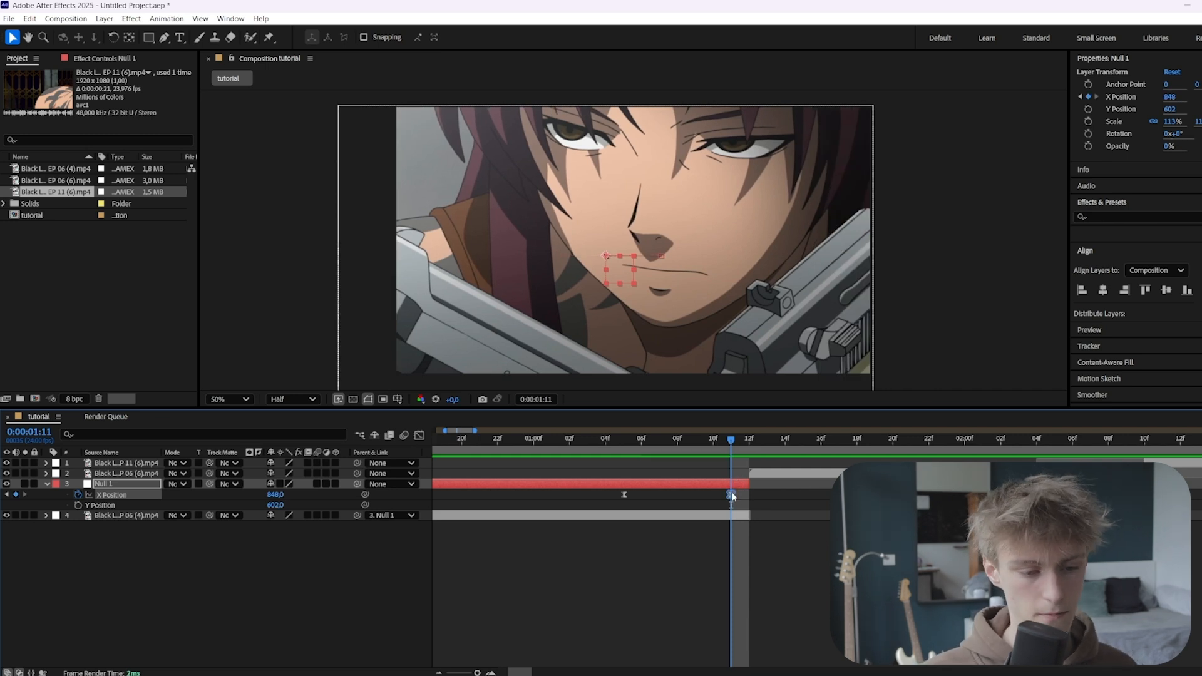
left_click(742, 443)
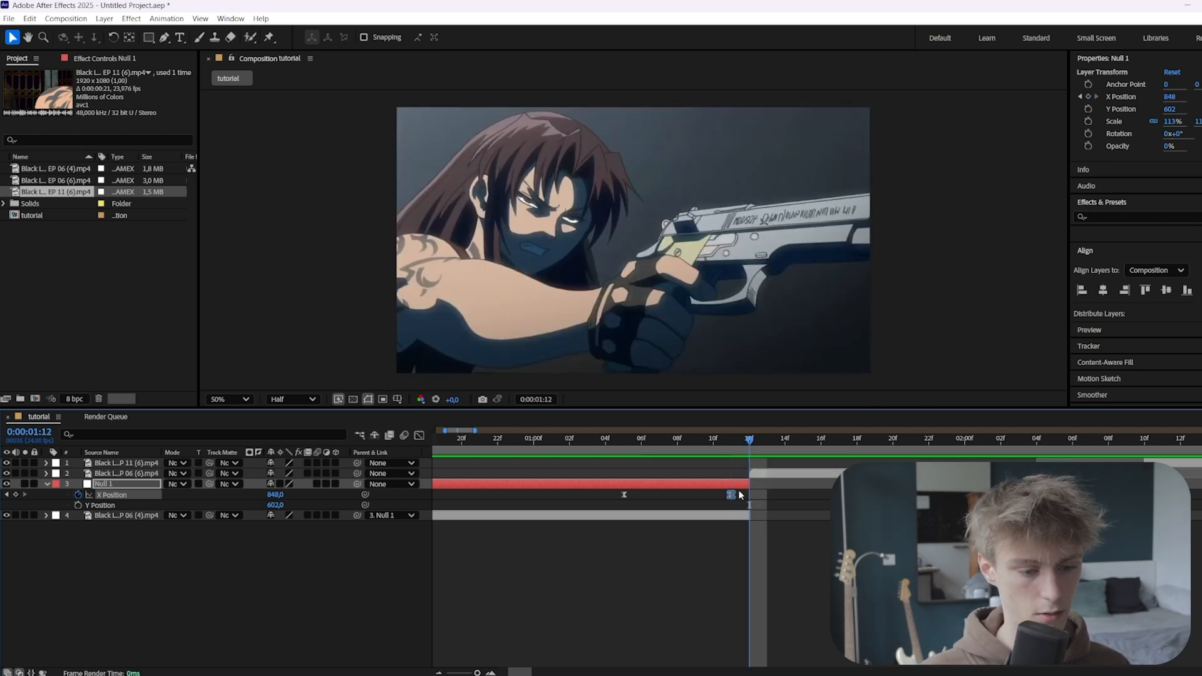
left_click(753, 469)
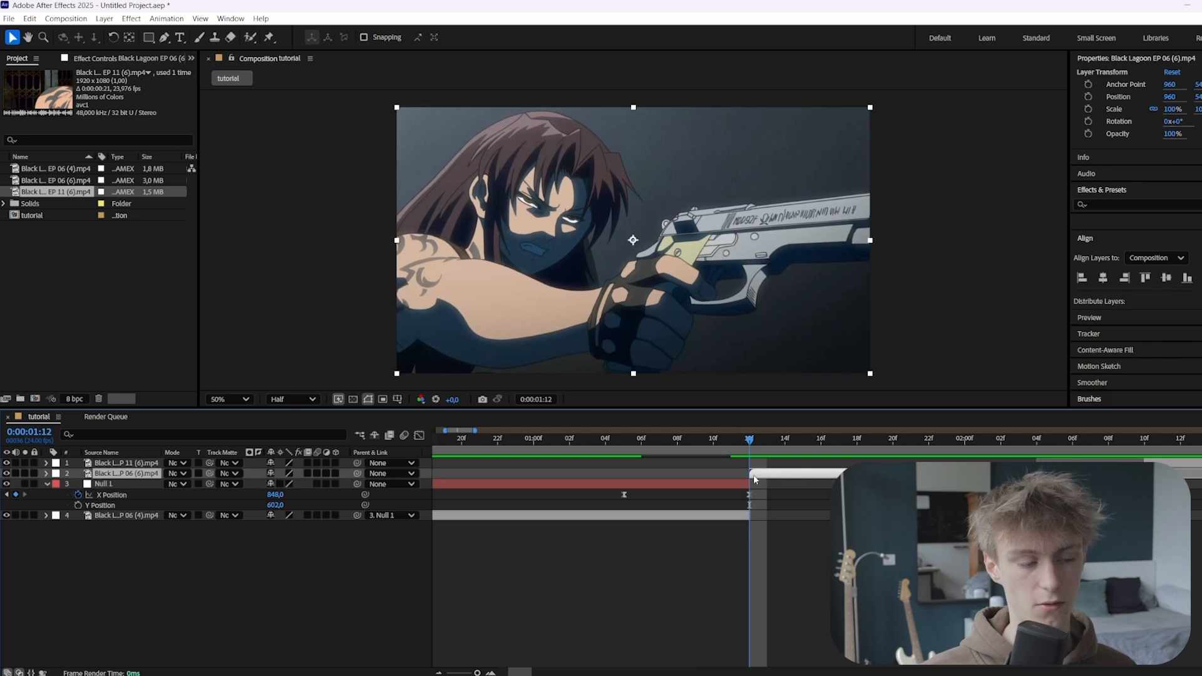
left_click(733, 441)
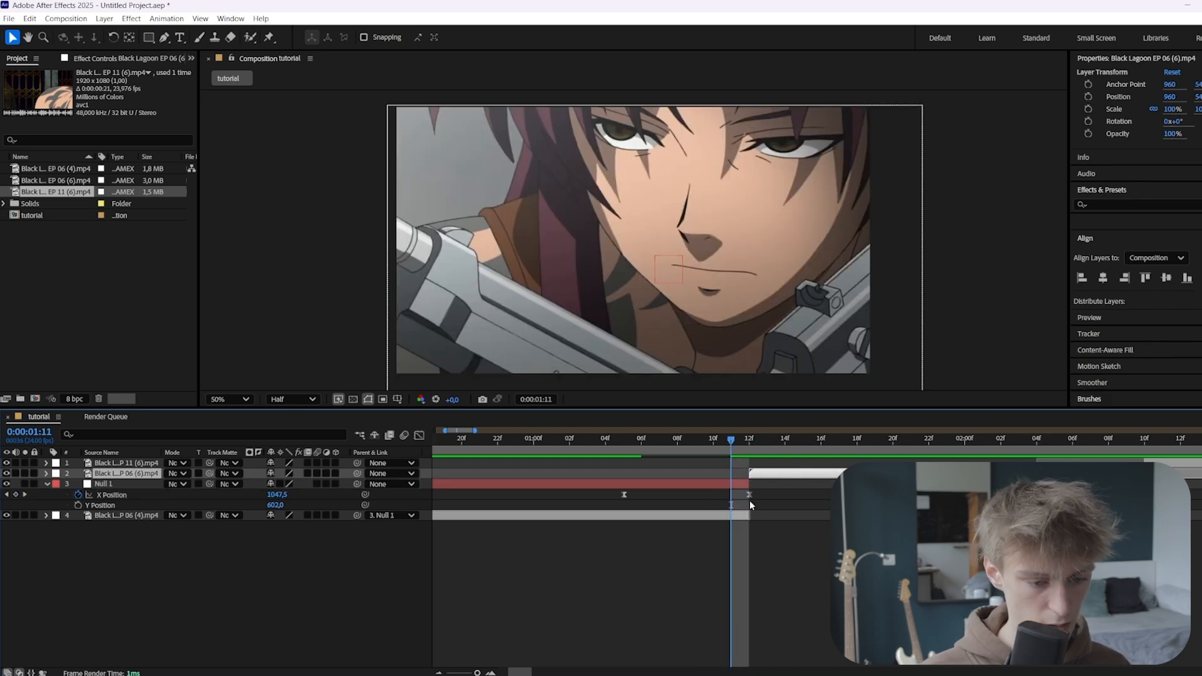
left_click_drag(749, 495, 733, 495)
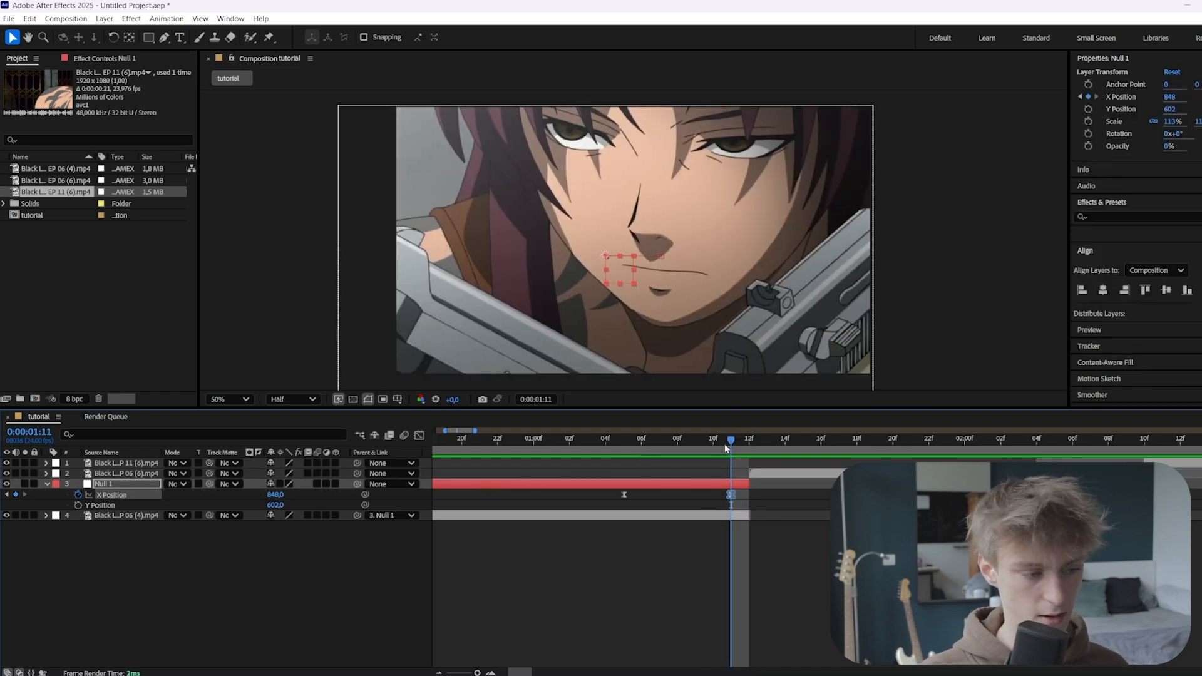
- Add a null matching the second clip's length, parent that clip to it, and set the null to 120% scale at position 1142, 540
left_click(46, 484)
left_click(751, 441)
left_click(753, 474)
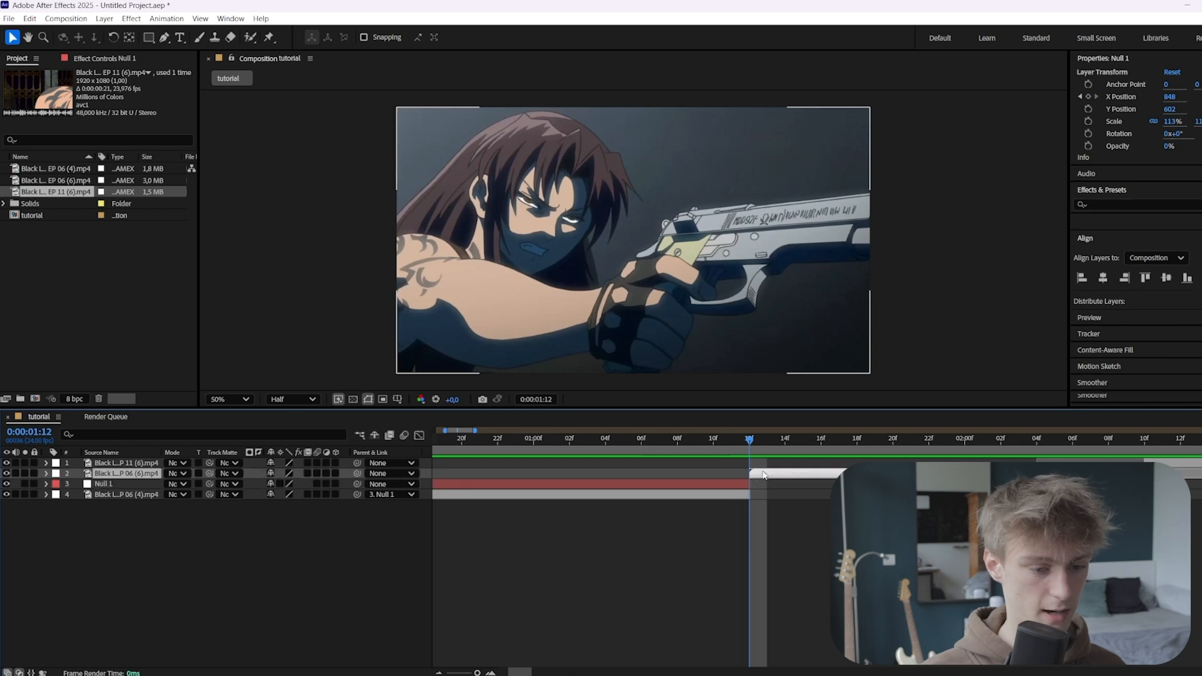
key("minus")
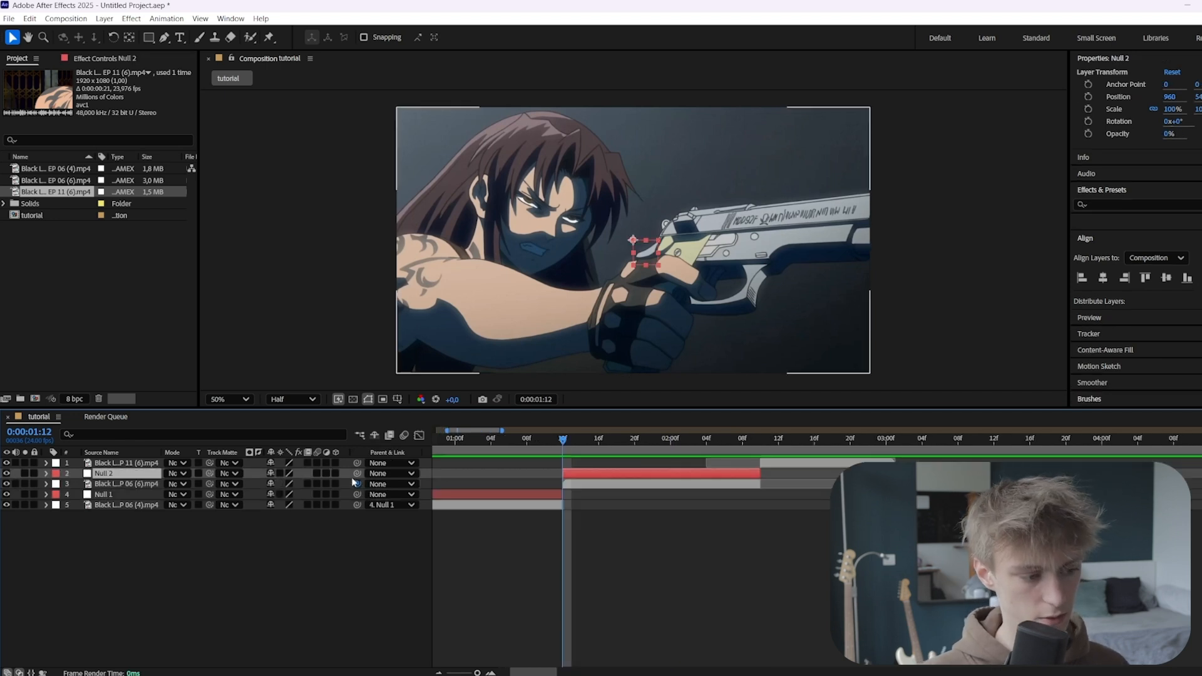
left_click_drag(357, 484, 125, 474)
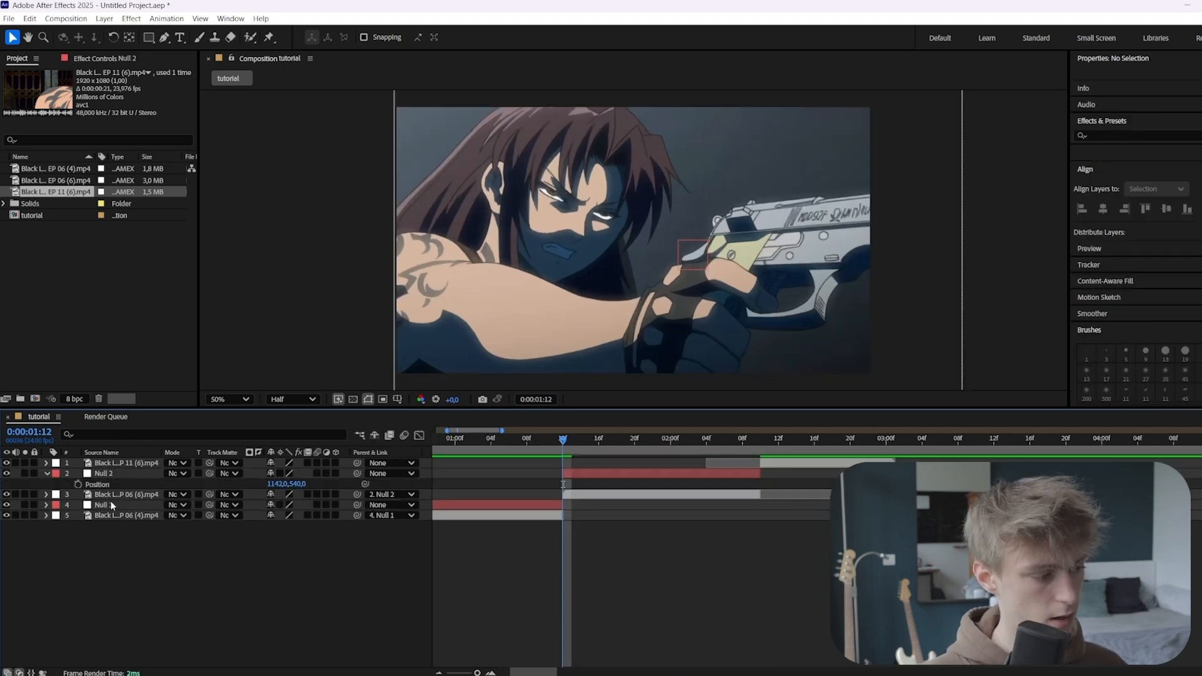
- Separate Null 2's position dimensions and keyframe X Position from 1142 at 0:00:01:12 to 803 at 0:00:01:22
right_click(117, 483)
left_click(162, 517)
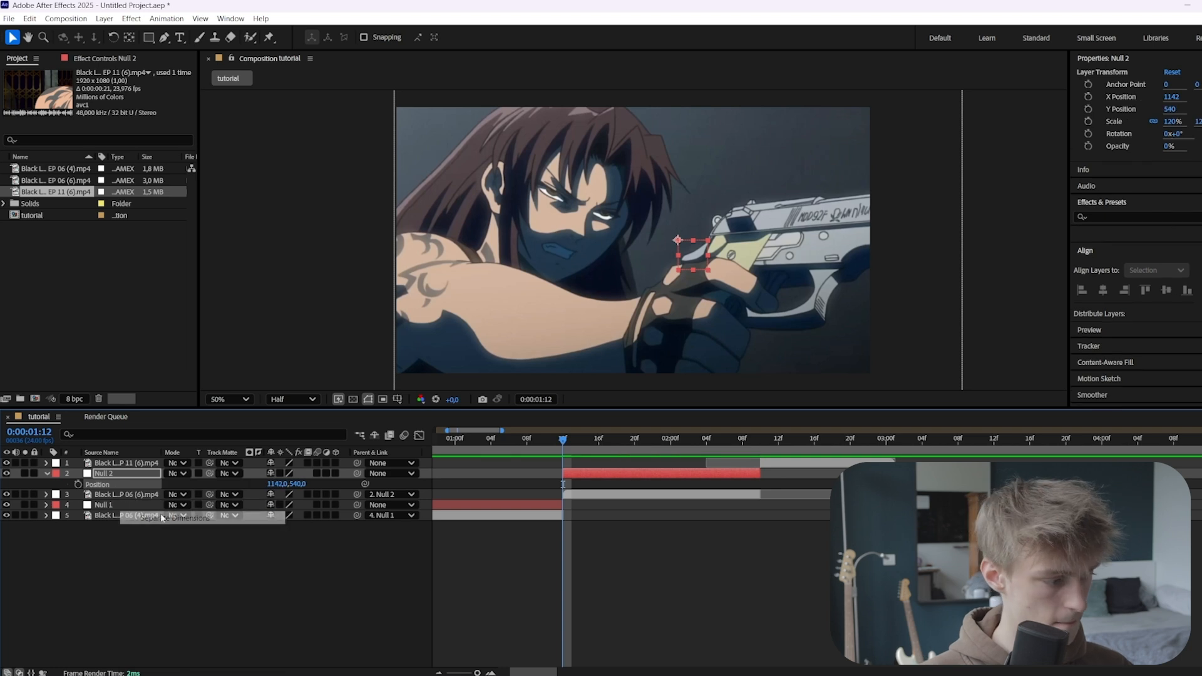
left_click(78, 484)
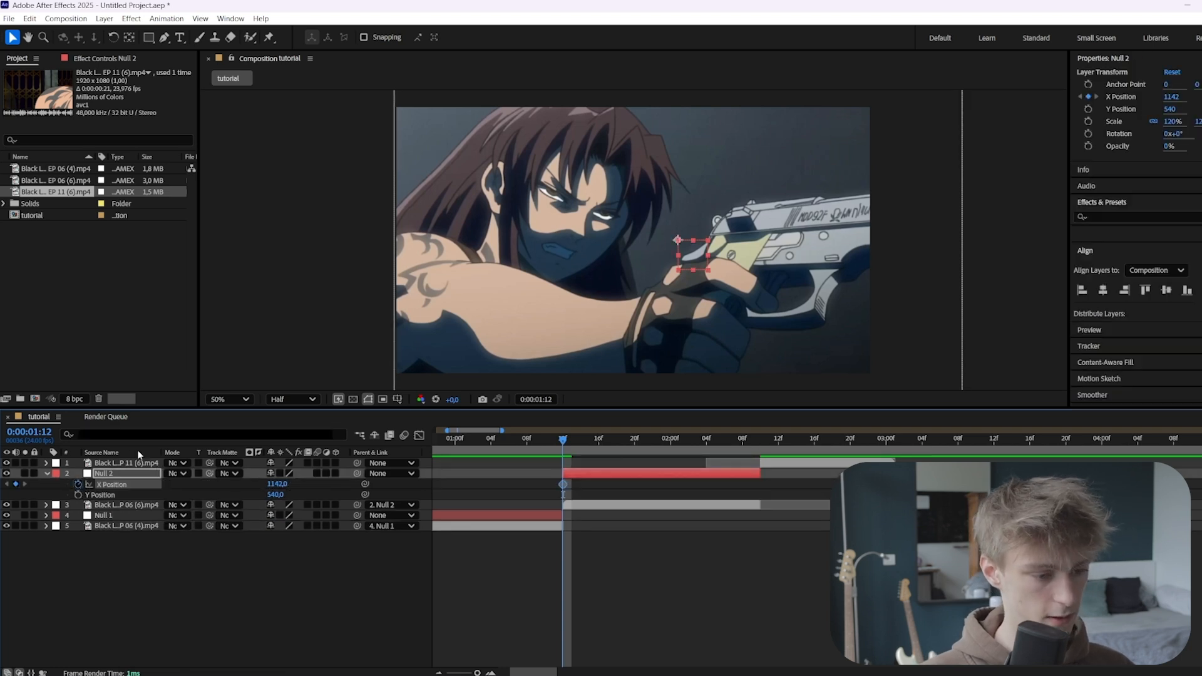
left_click_drag(595, 442, 653, 442)
left_click_drag(284, 484, 175, 483)
- Shape Null 2's X Position value graph into a steep initial drop that settles slowly toward the last keyframe
left_click(419, 435)
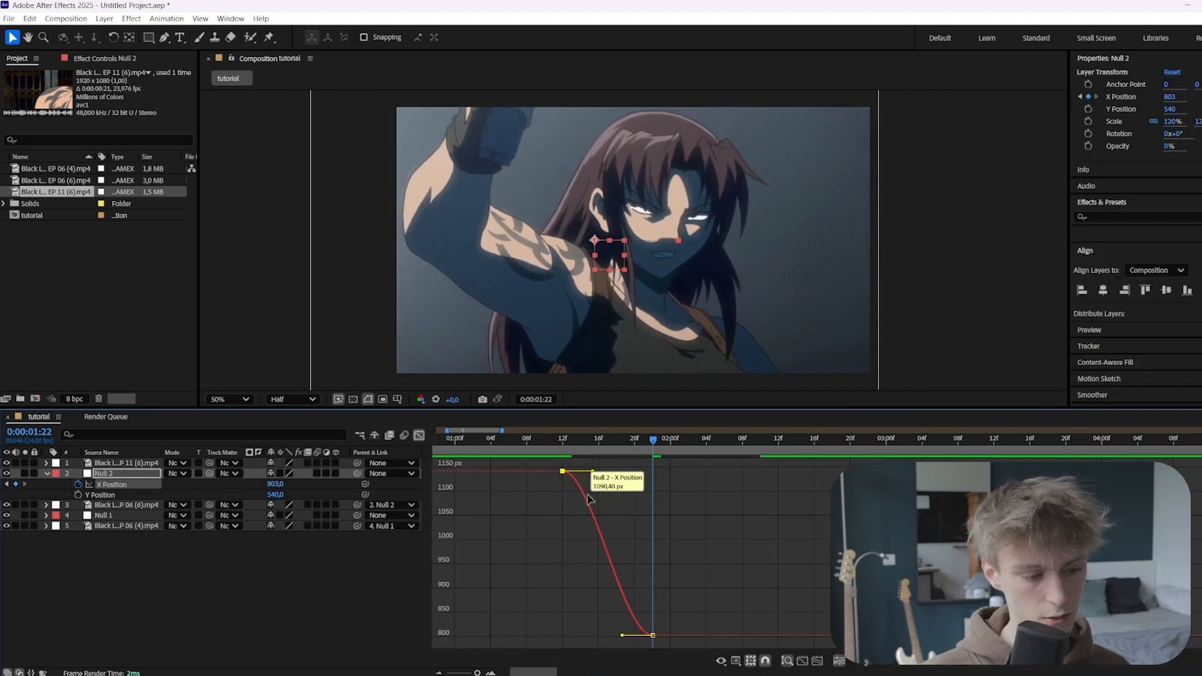
scroll(554, 495, "up", 2)
left_click_drag(633, 471, 554, 625)
left_click_drag(693, 637, 588, 638)
- Preview the transition between the first and second clips
key("space")
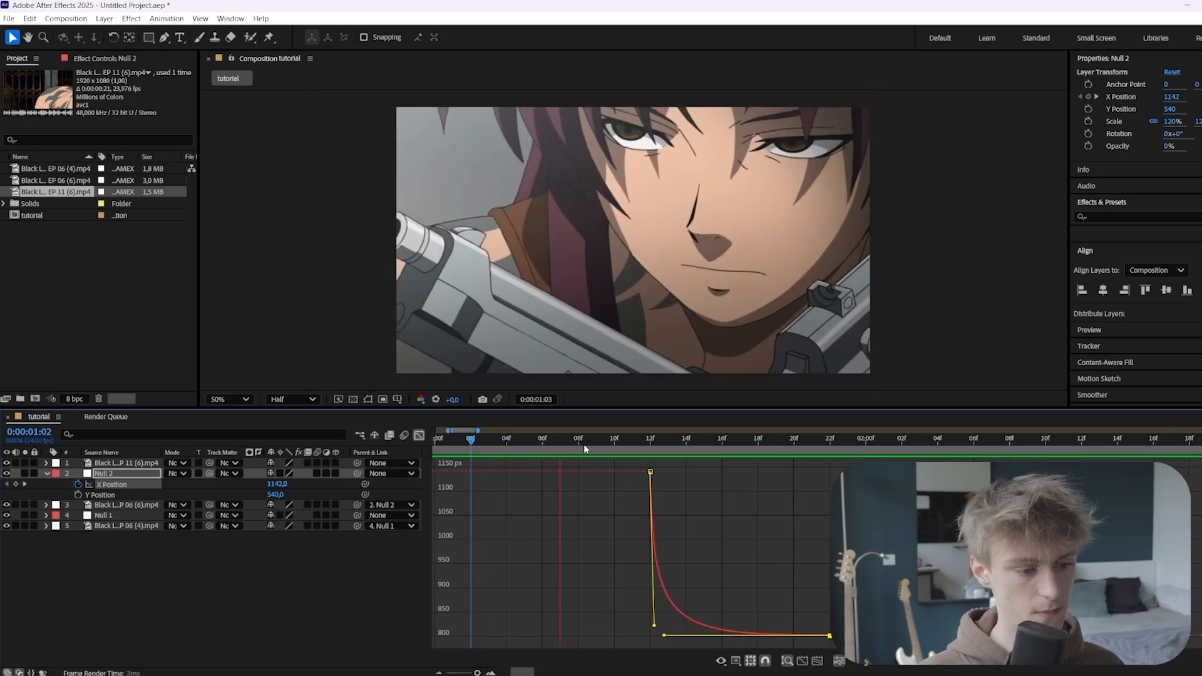
left_click(654, 443)
left_click_drag(655, 445, 627, 447)
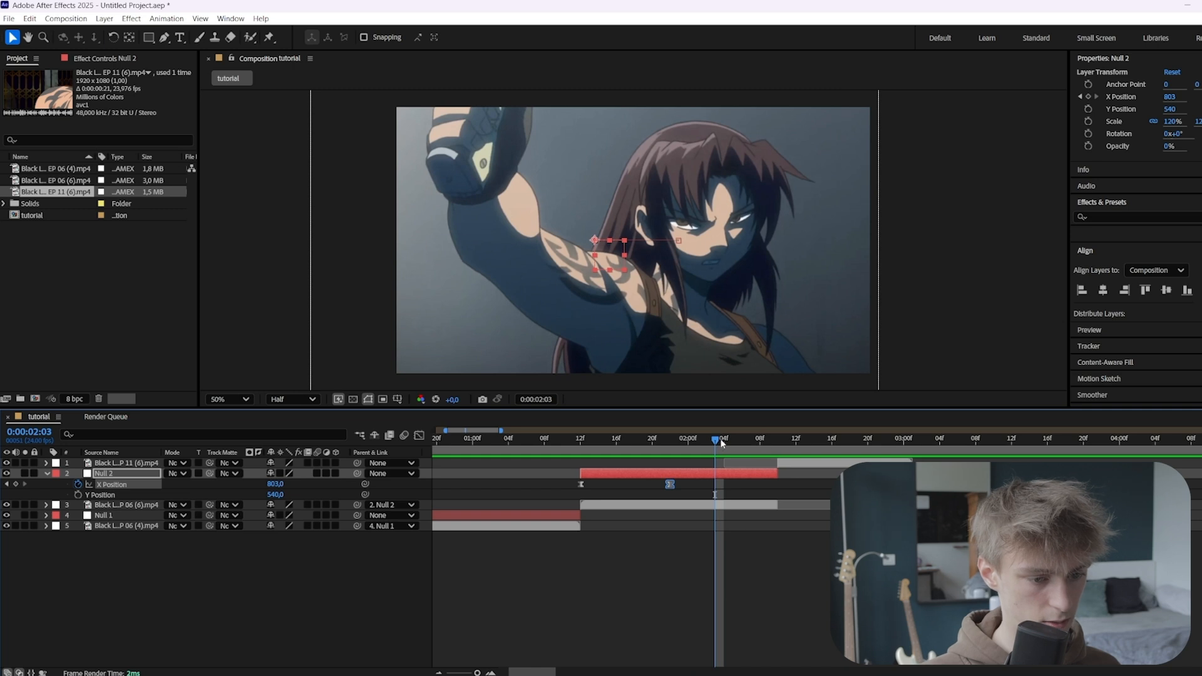
- Keyframe Null 2's X Position at 803 at 0:00:02:04 and at 1142 at 0:00:02:09
left_click(723, 444)
left_click(16, 484)
left_click(770, 444)
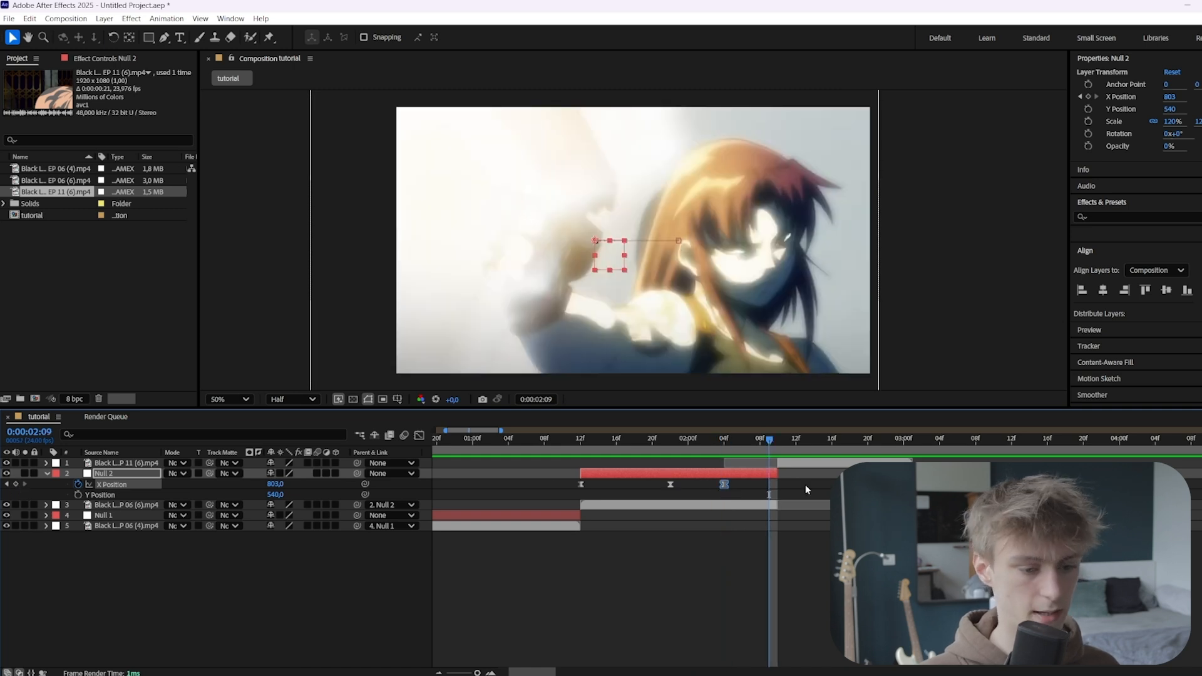
left_click(275, 483)
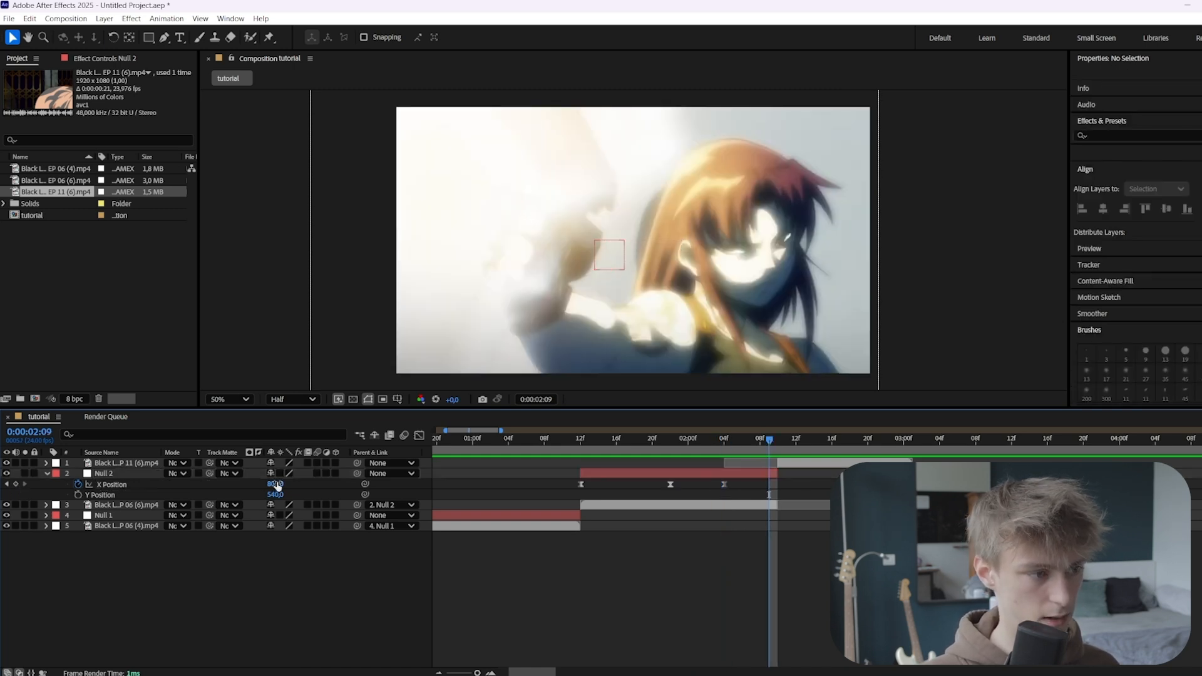
left_click_drag(276, 486, 489, 486)
- Shape the end of Null 2's X Position value graph into a slow start that rises steeply into the last keyframe
left_click(419, 435)
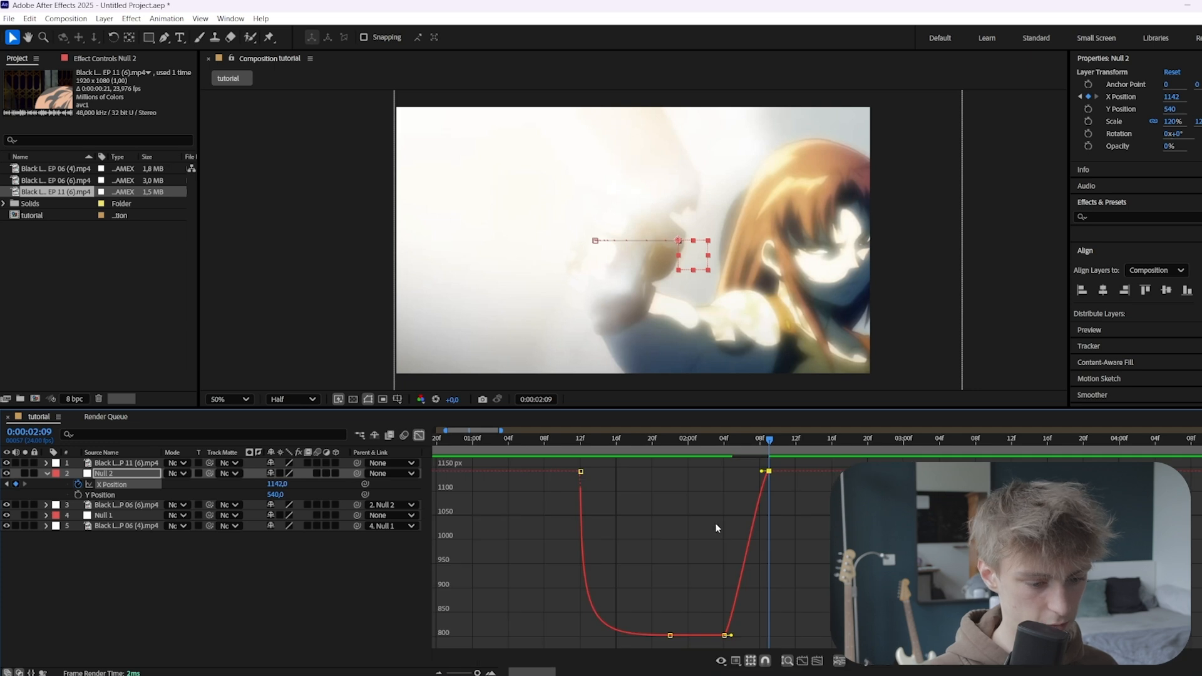
left_click_drag(718, 590, 765, 635)
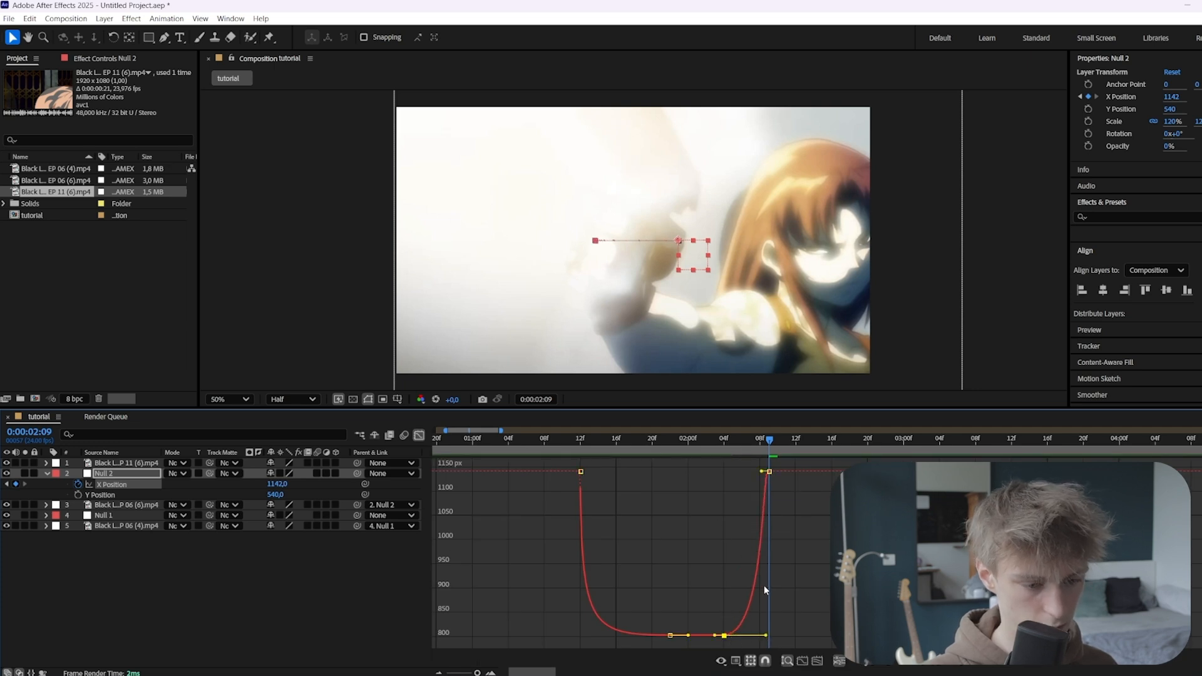
left_click_drag(762, 471, 774, 629)
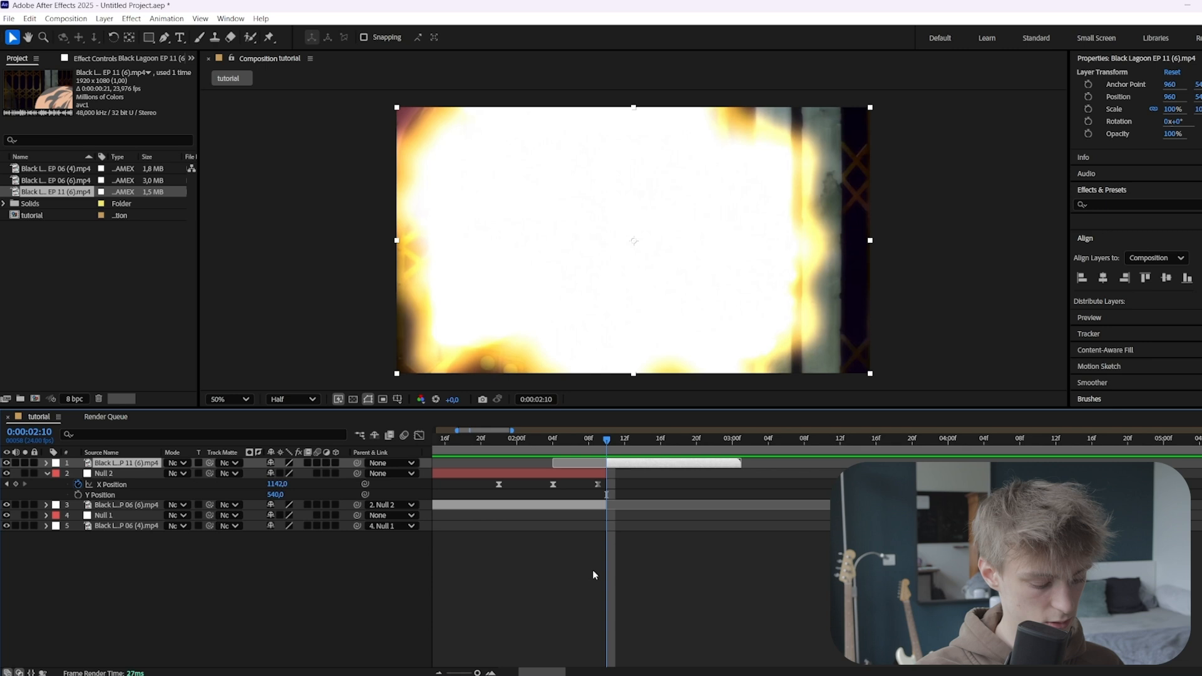
- Give the third clip a parented null at 118% scale with X Position keyframed from 794 at 0:00:02:10, and preview the transitions
key("ctrl+alt+shift+y")
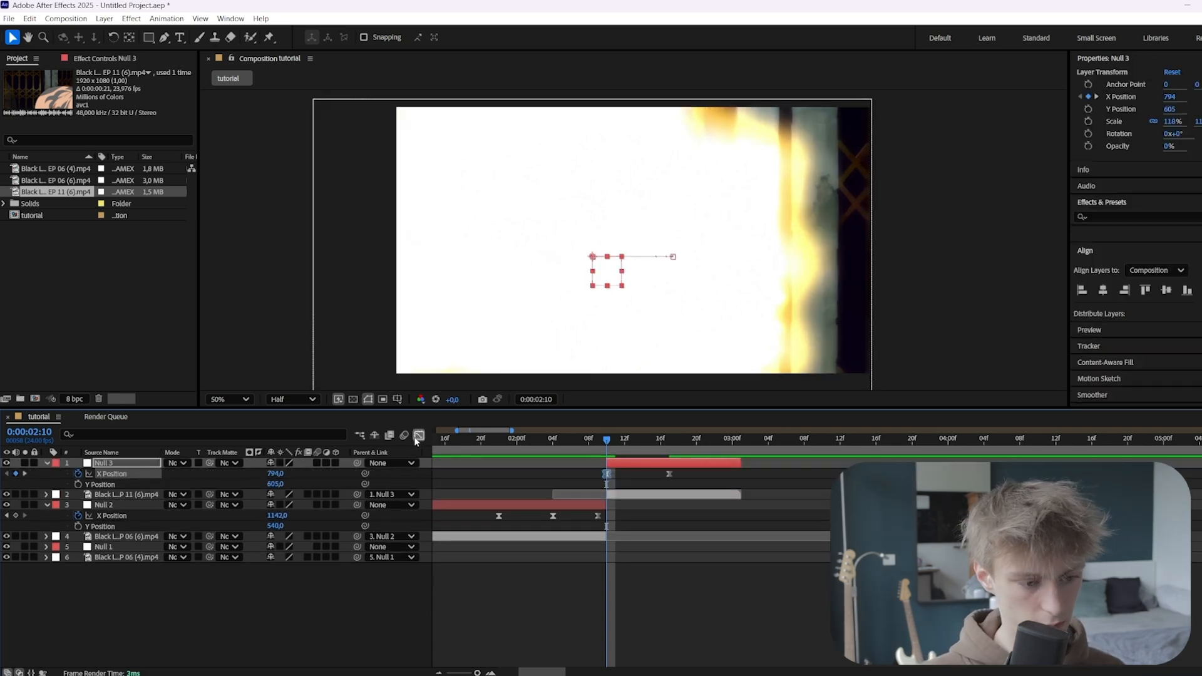
left_click(419, 437)
left_click(418, 436)
left_click_drag(606, 440, 481, 450)
key("space")
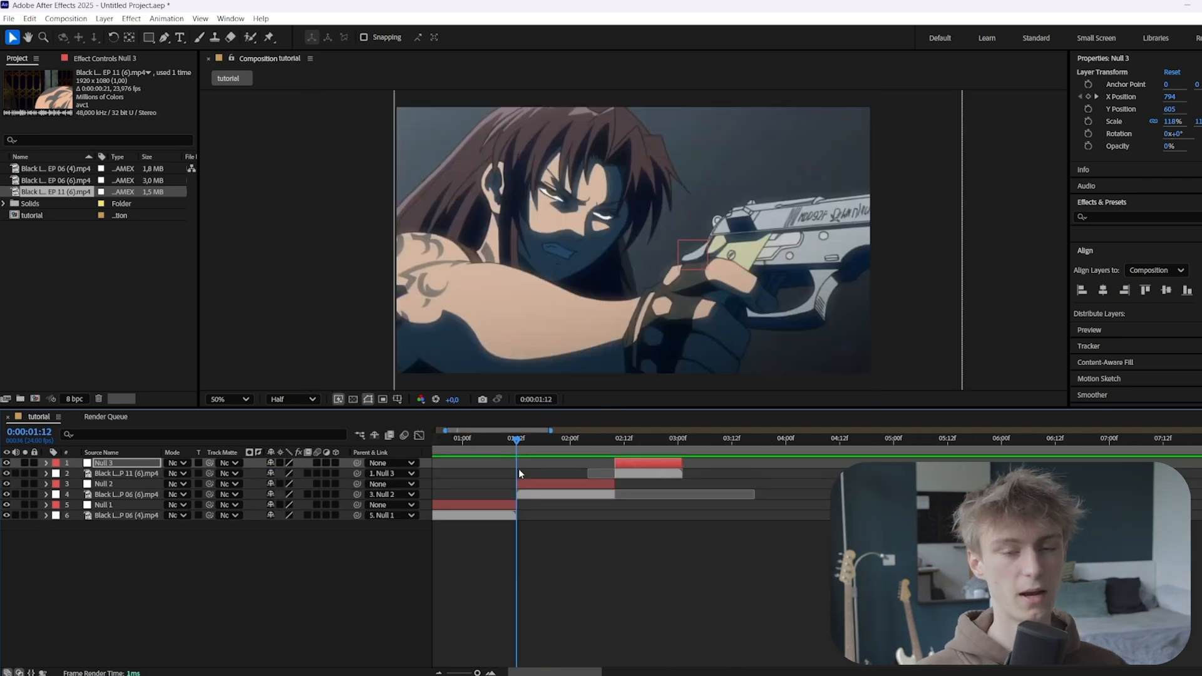
- Add an adjustment layer above Null 2 and trim its start to 0:00:01:09
key("equal")
left_click(558, 485)
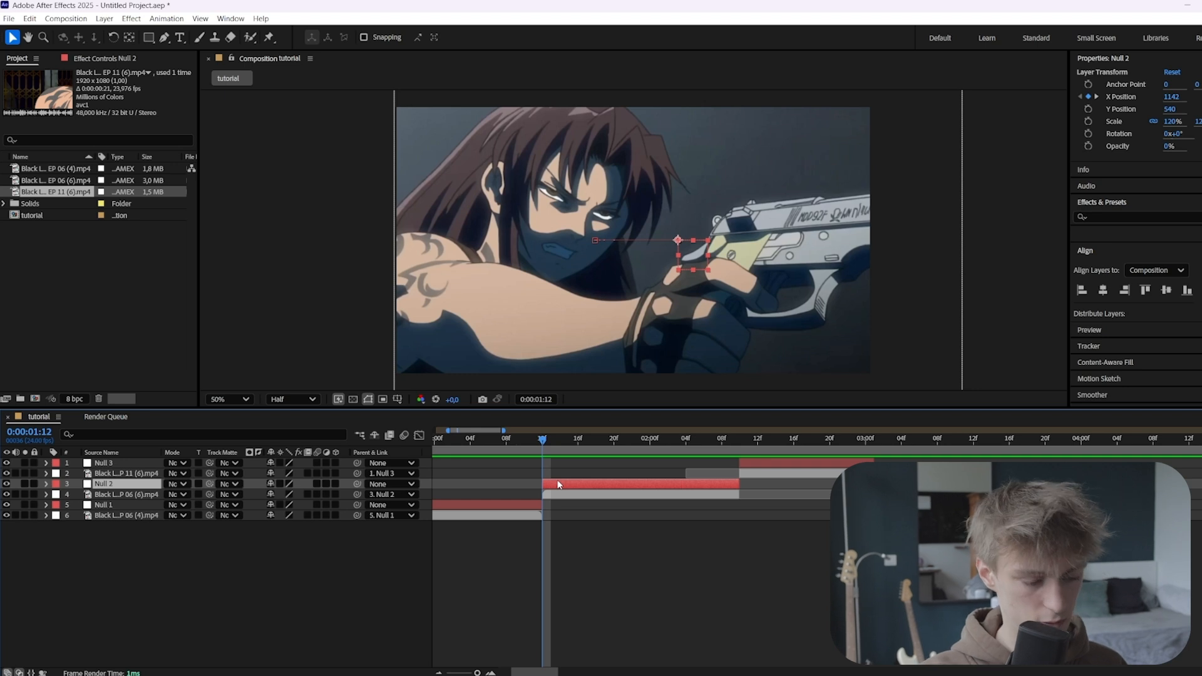
key("ctrl+alt+y")
left_click(526, 440)
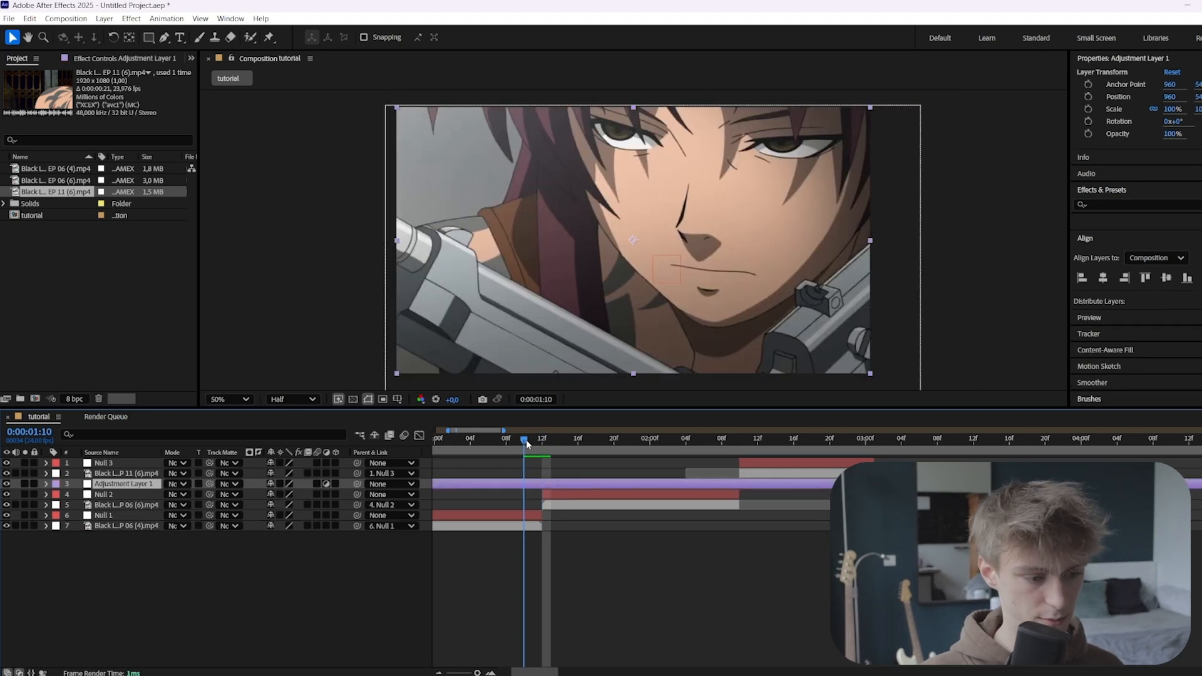
left_click_drag(526, 441, 515, 440)
key("ctrl+shift+d")
left_click(501, 495)
key("Delete")
- Trim the end of the adjustment layer five frames after the cut between the first and second clips
left_click(542, 441)
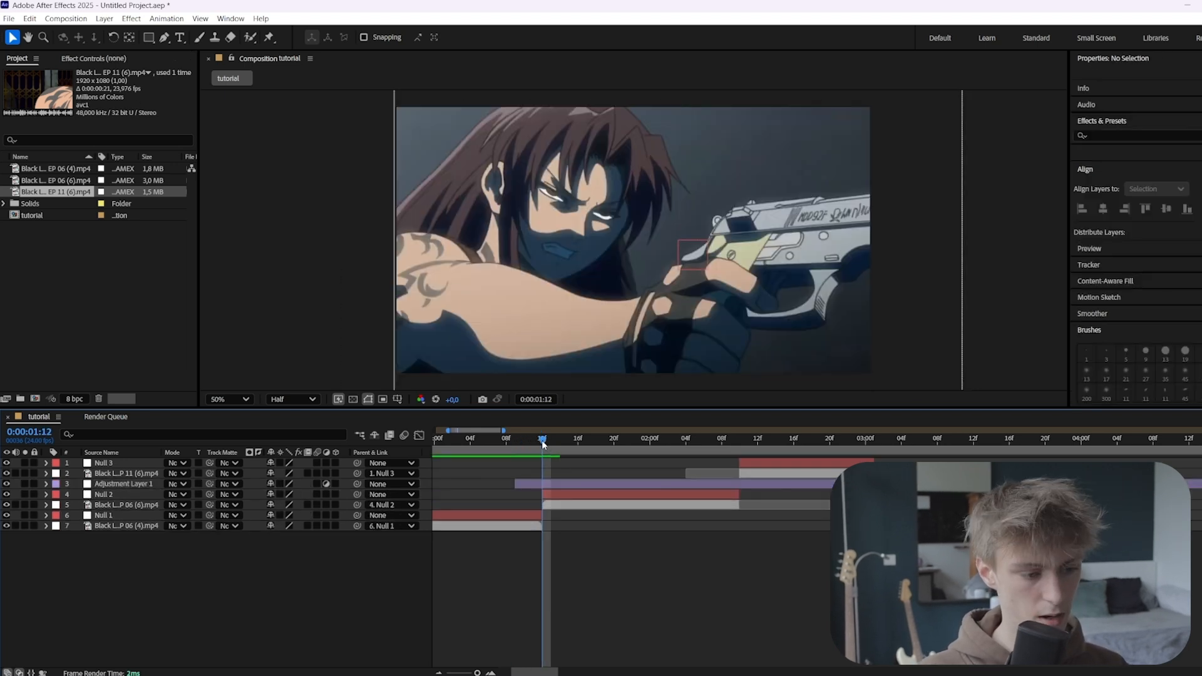
key("Page_Down")
key("Page_Down")
key("Page_Down")
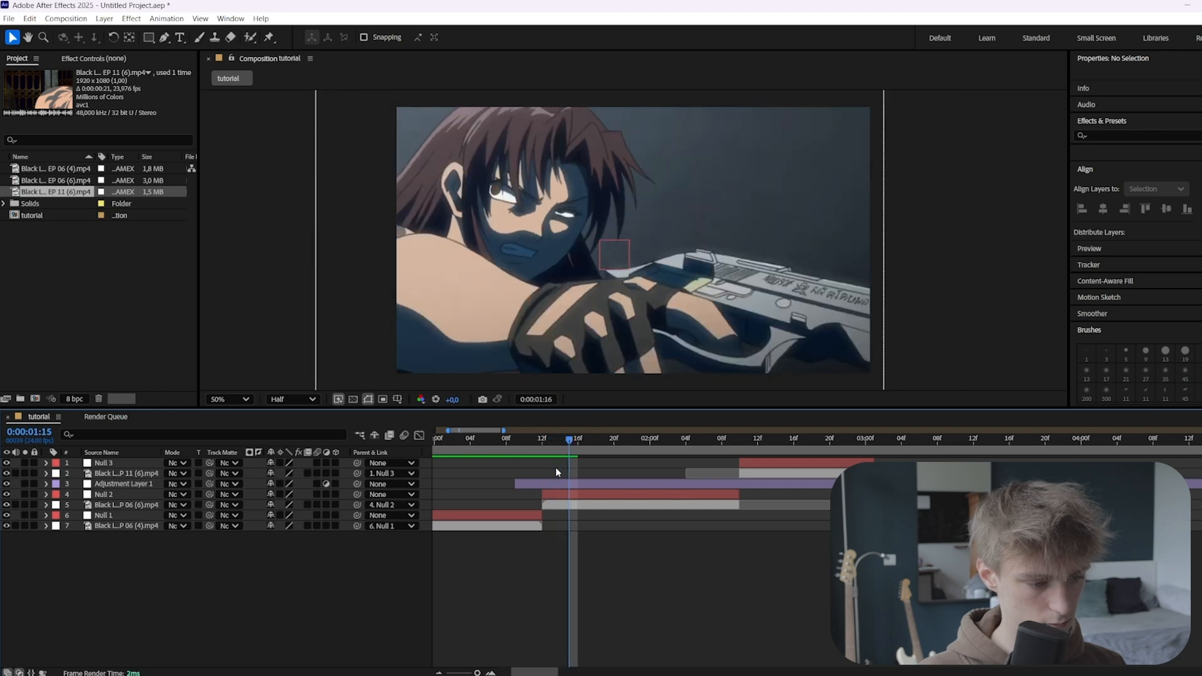
key("Page_Down")
key("Page_Down")
- Add a marker to the adjustment layer at the clip cut at 0:00:01:12
left_click(543, 441)
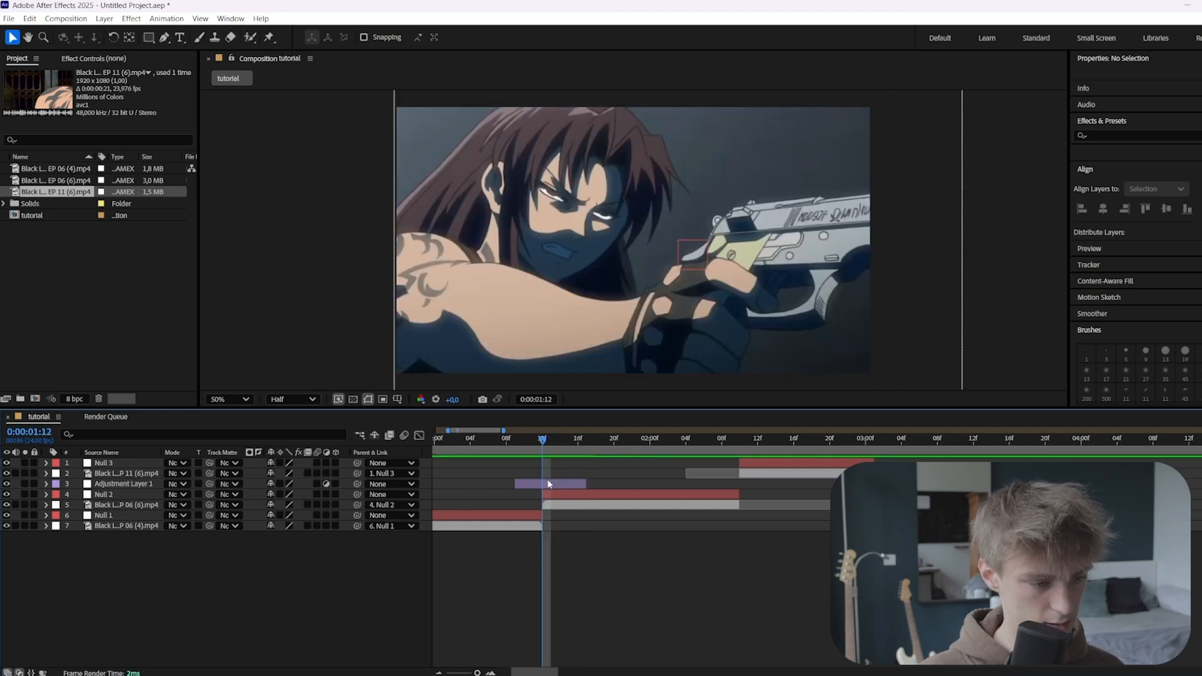
left_click(550, 484)
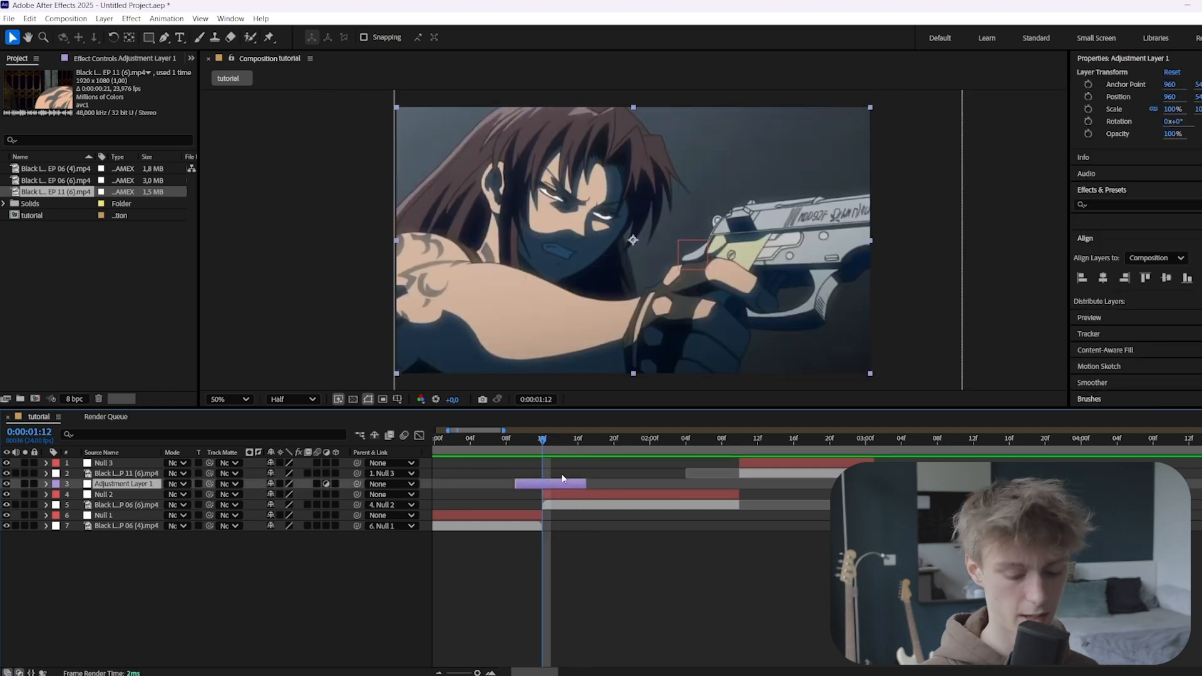
key("KP_Multiply")
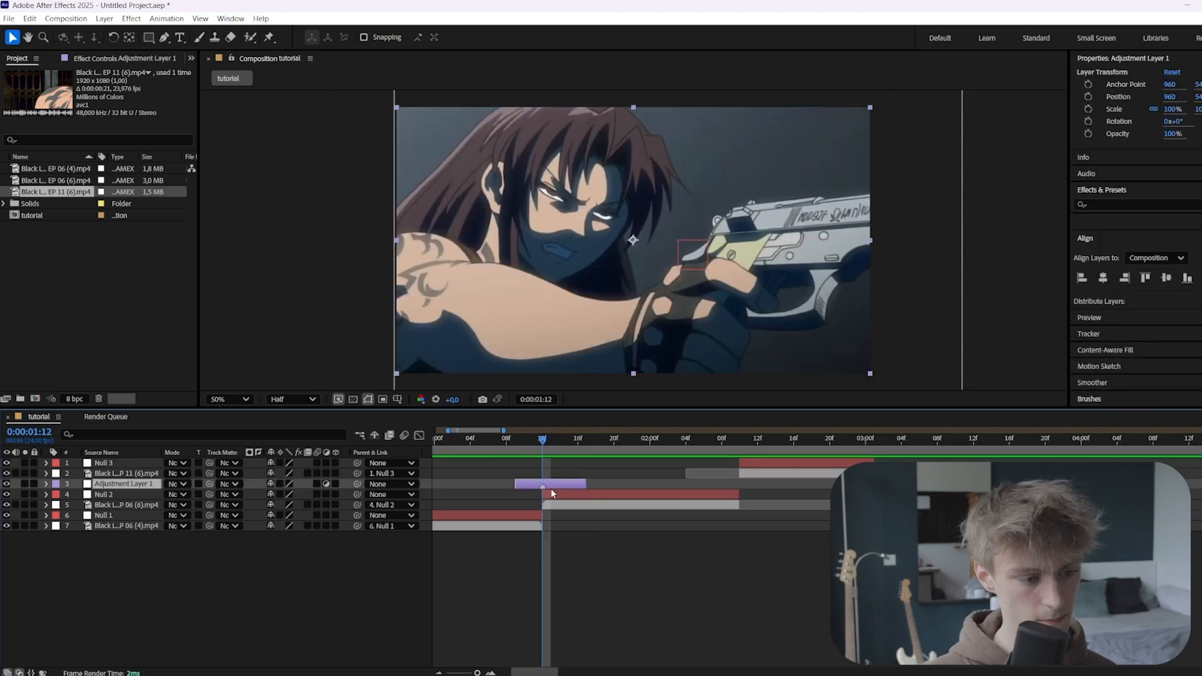
mouse_move(555, 446)
left_mouse_down()
mouse_move(526, 443)
mouse_move(555, 438)
mouse_move(542, 441)
left_mouse_up()
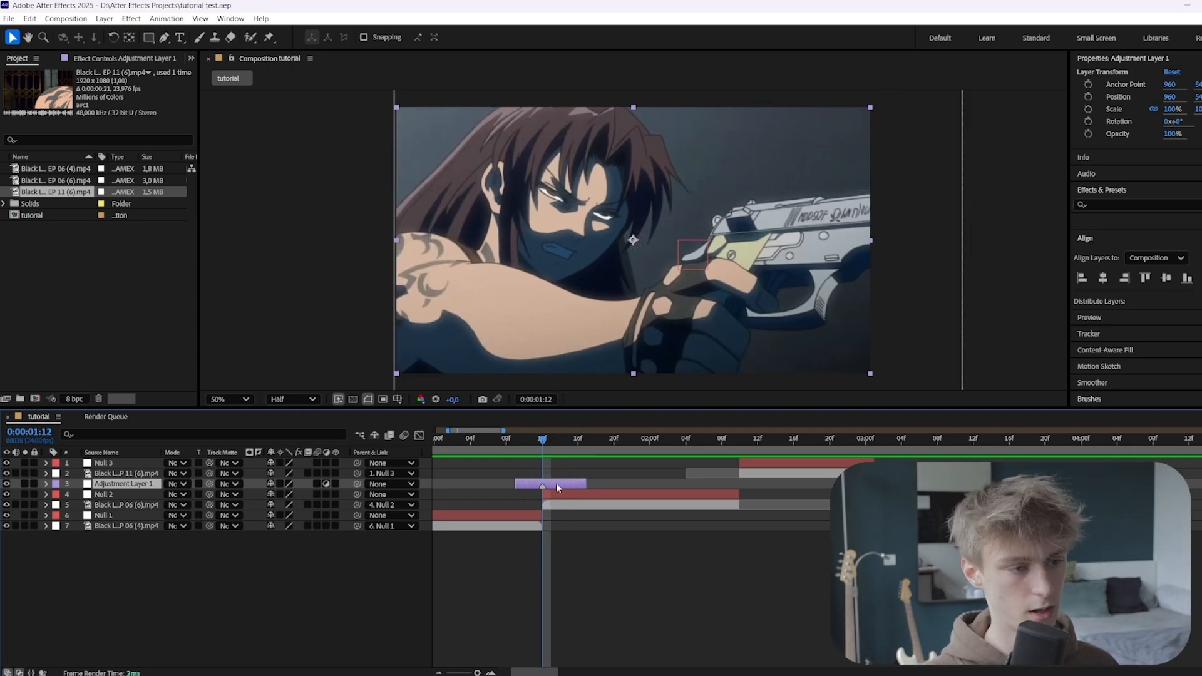
- Find the S_BlurDirectional effect and apply it to the adjustment layer
key("ctrl+space")
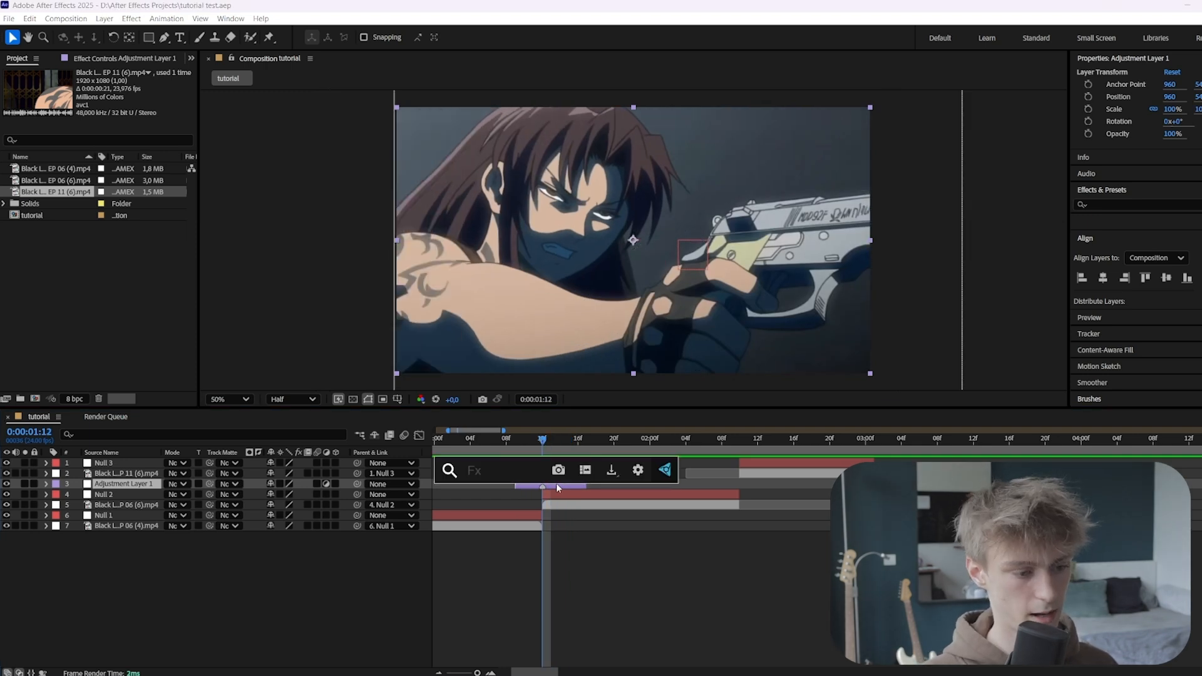
type("direc")
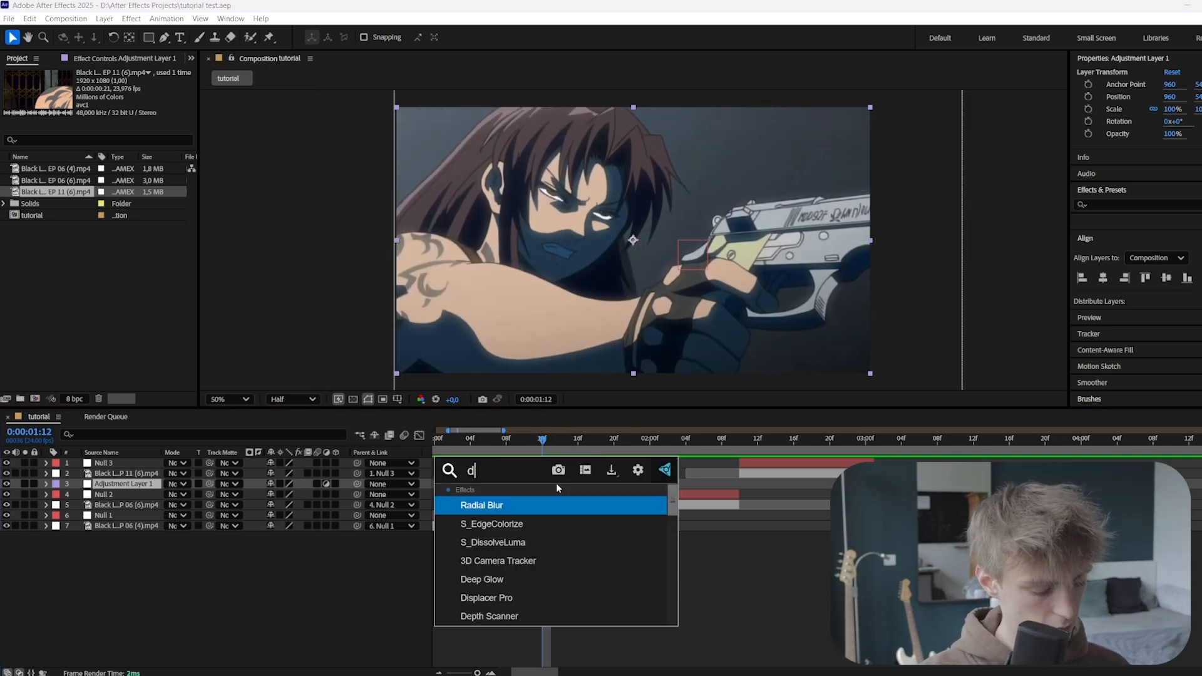
key("BackSpace")
key("BackSpace")
key("BackSpace")
key("BackSpace")
key("BackSpace")
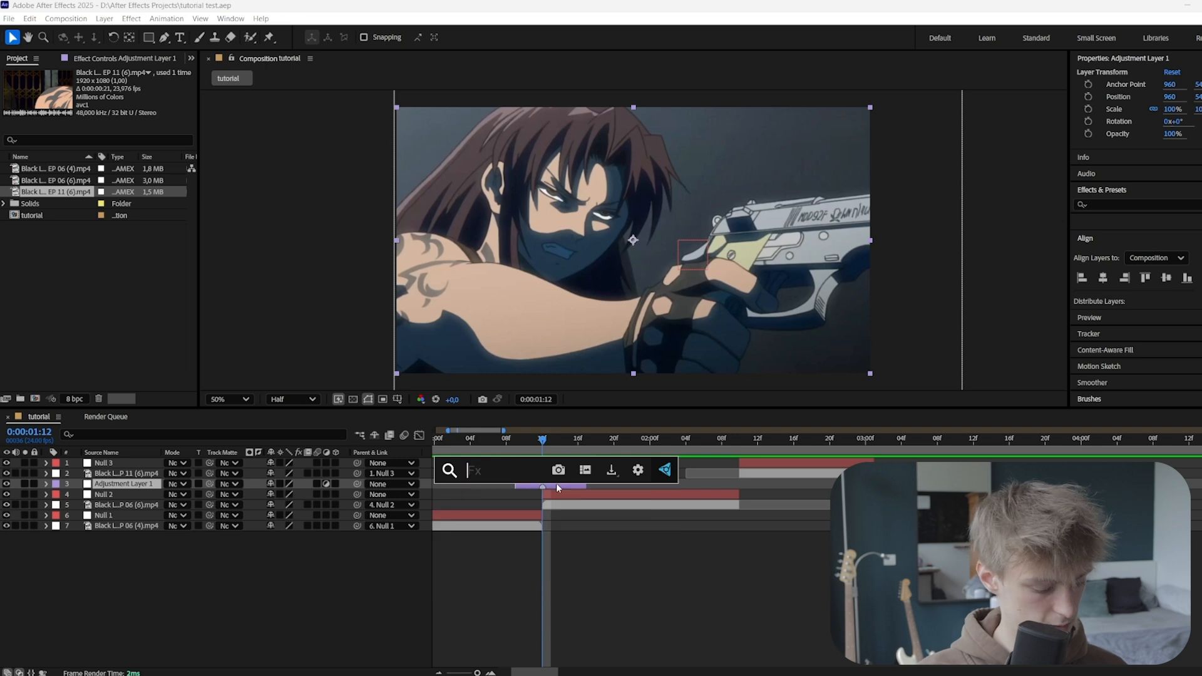
type("s_d")
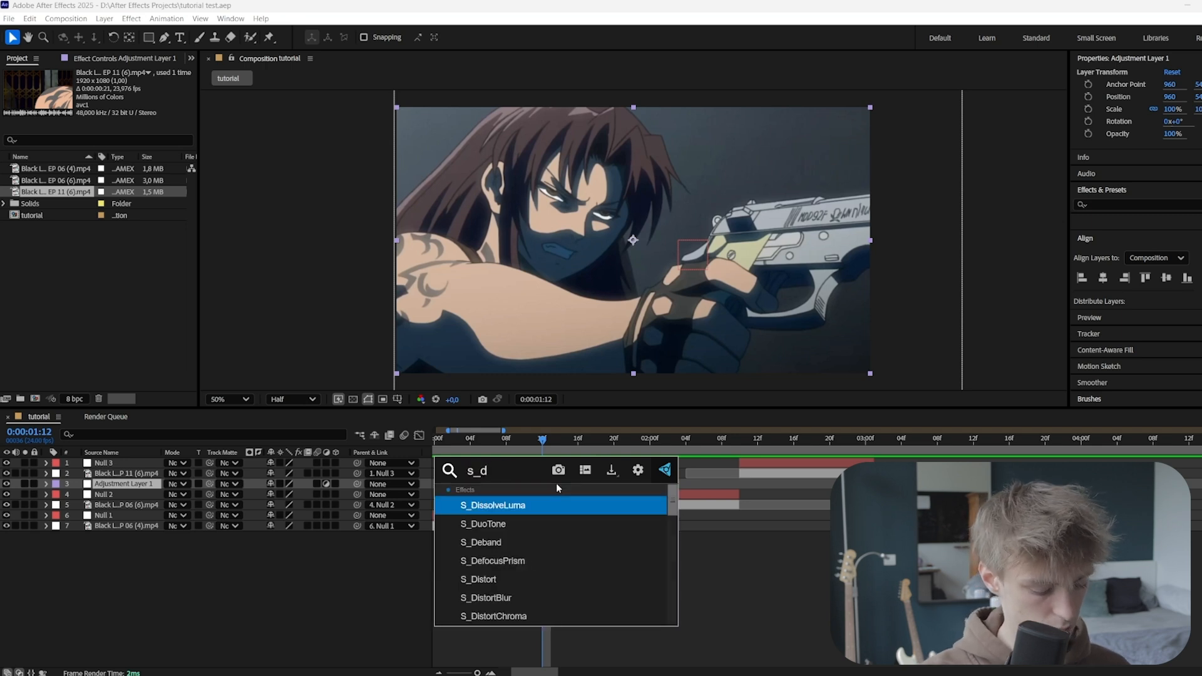
type("ist")
key("BackSpace")
key("BackSpace")
key("BackSpace")
key("BackSpace")
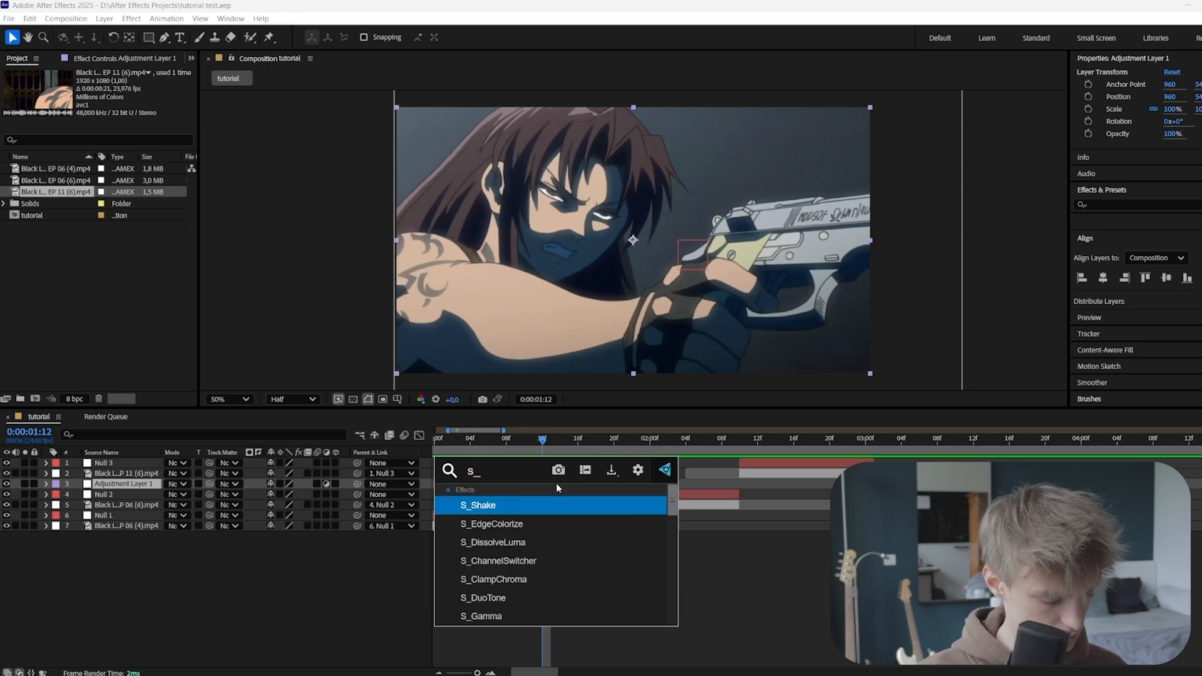
type("blur")
left_click(525, 567)
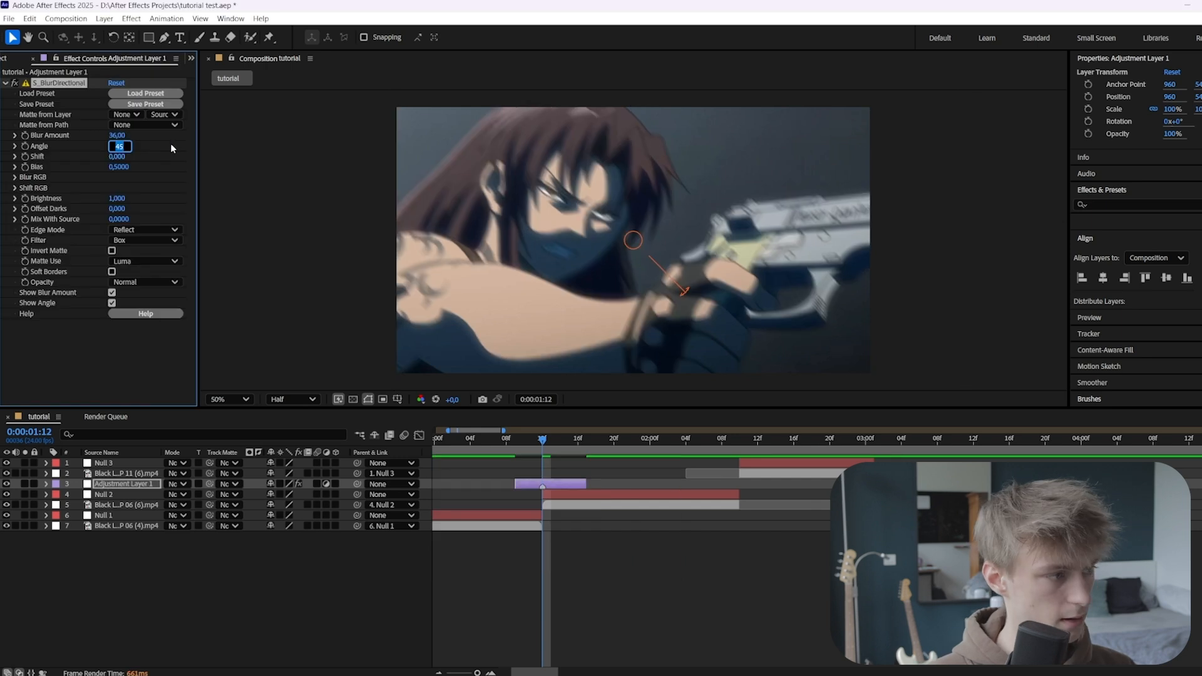
- Set the directional blur's Angle to 0 and keyframe its Blur Amount at 215 at 0:00:01:12
left_click(118, 146)
type("0")
key("Return")
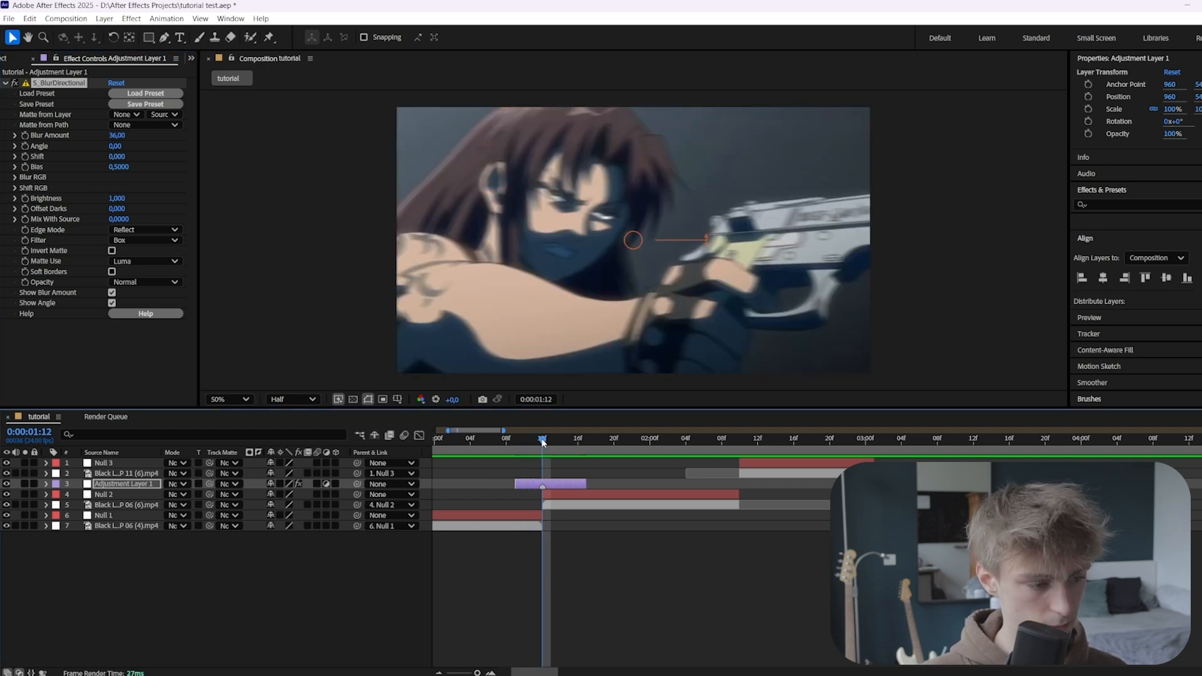
left_click_drag(117, 135, 225, 144)
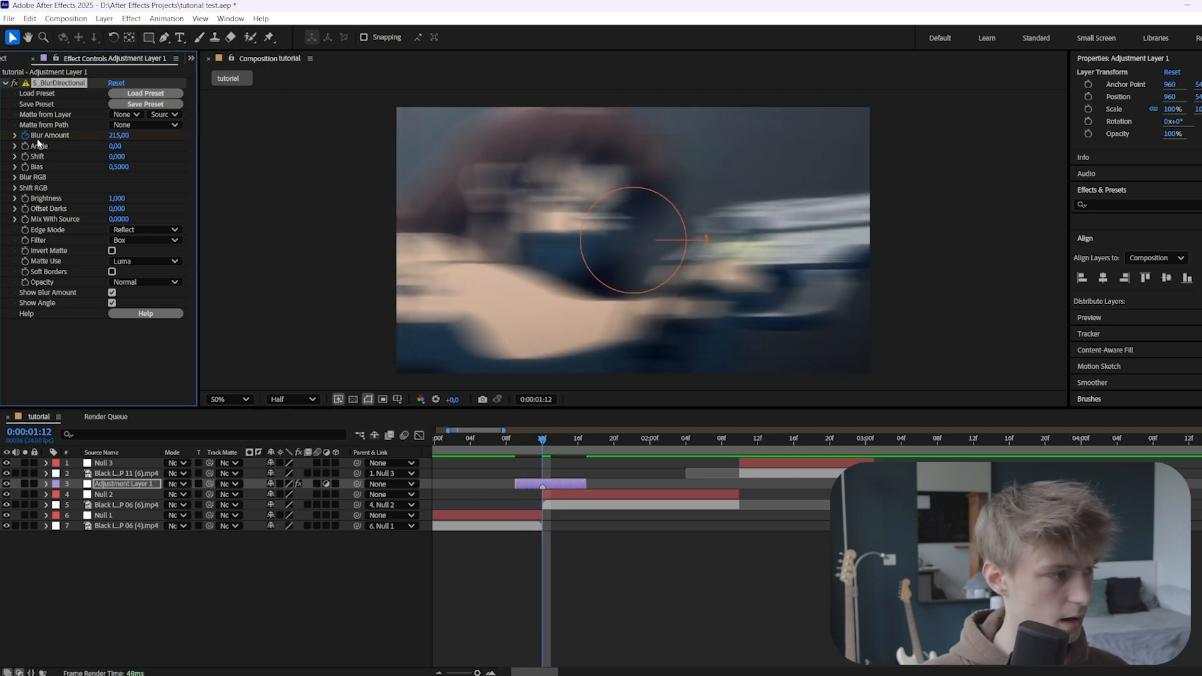
- Keyframe the Blur Amount at 0 at the adjustment layer's start, 0:00:01:09
left_click(523, 442)
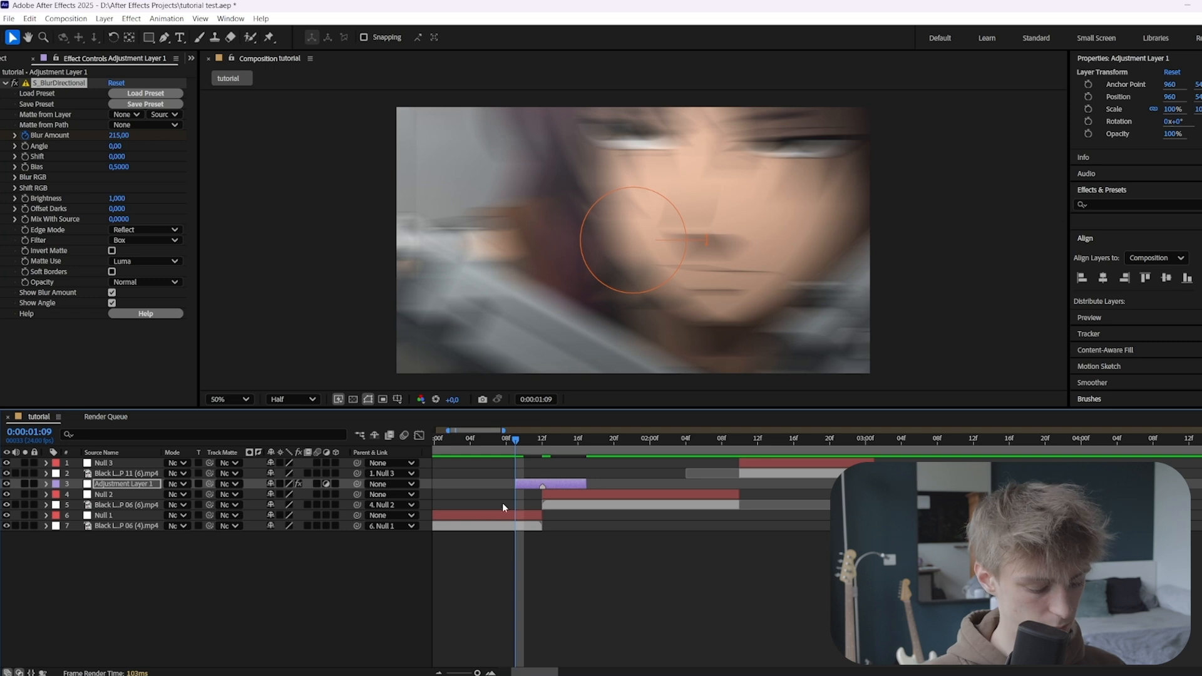
key("u")
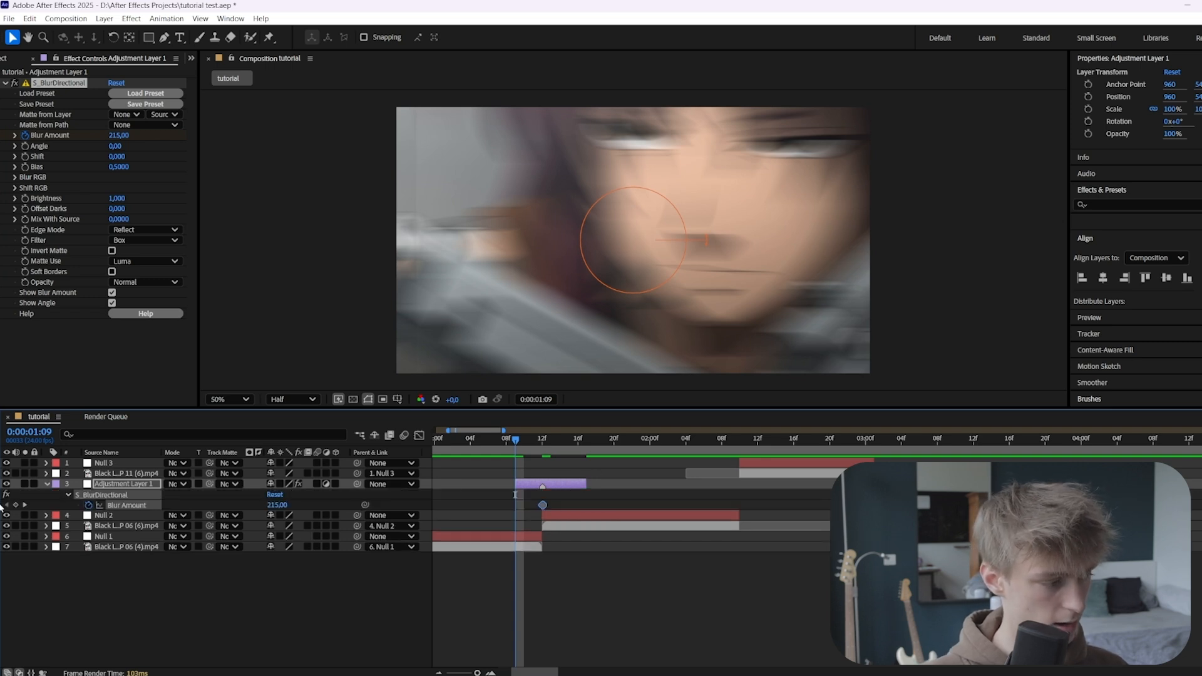
left_click(277, 505)
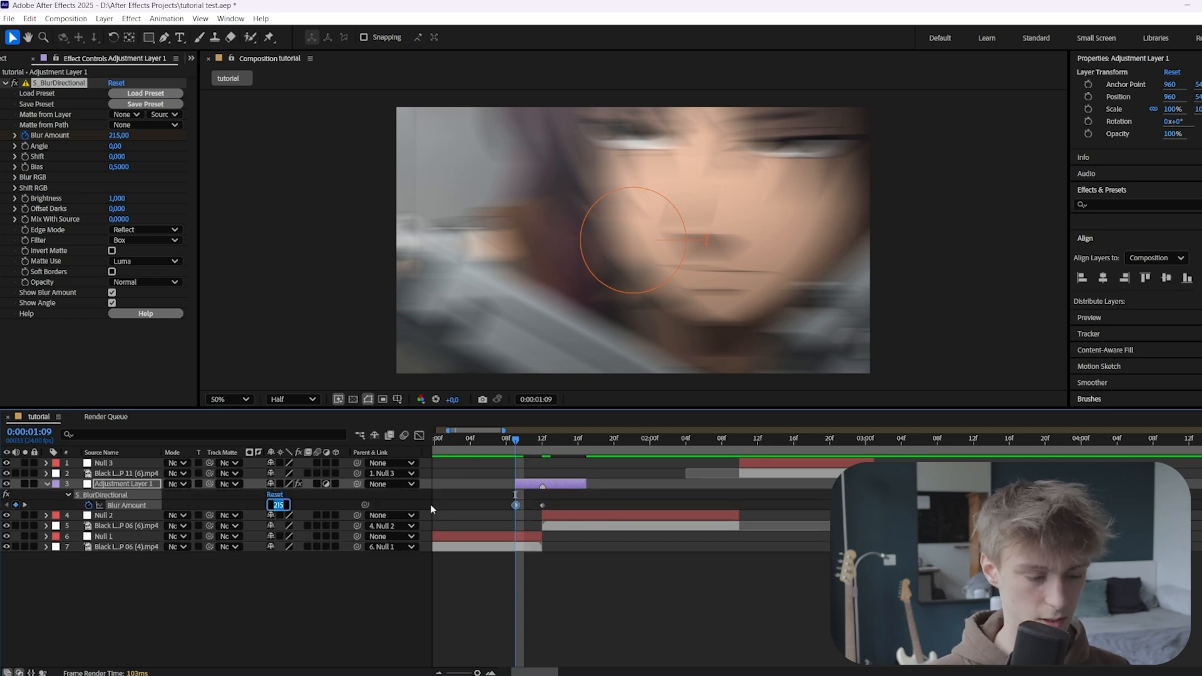
type("0")
key("Return")
- Add a Blur Amount keyframe of 0 at 0:00:01:16, extend the adjustment layer by one frame and move that keyframe one frame later
left_click(581, 440)
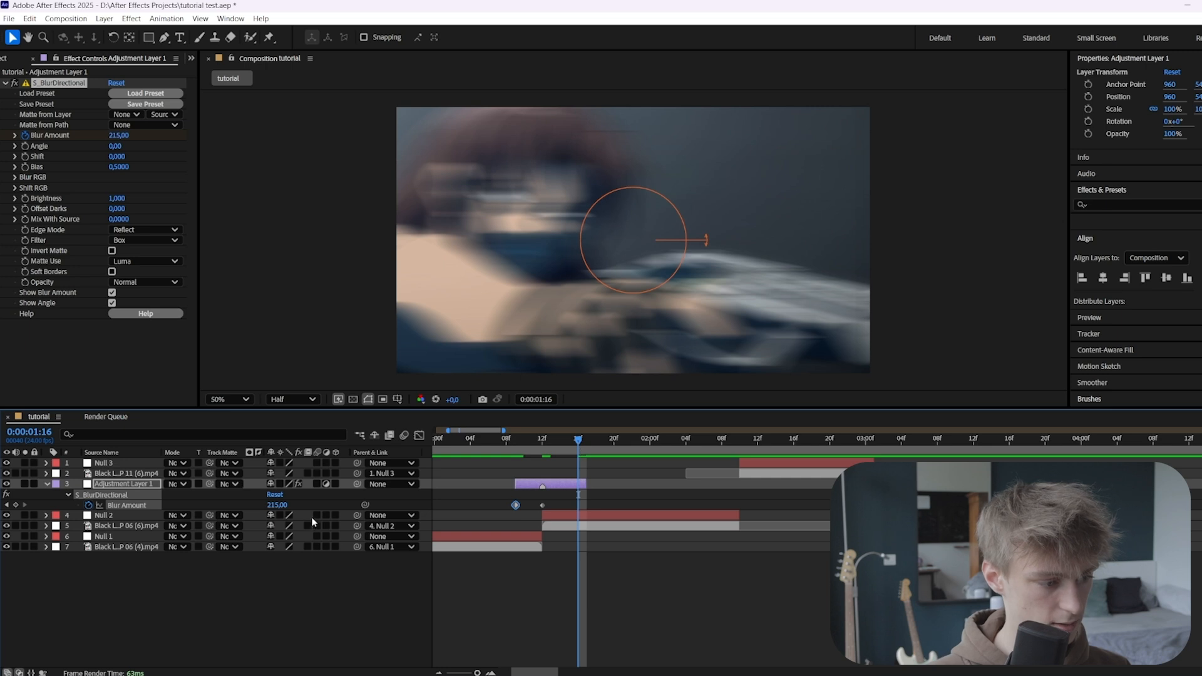
left_click(280, 504)
type("0")
key("Return")
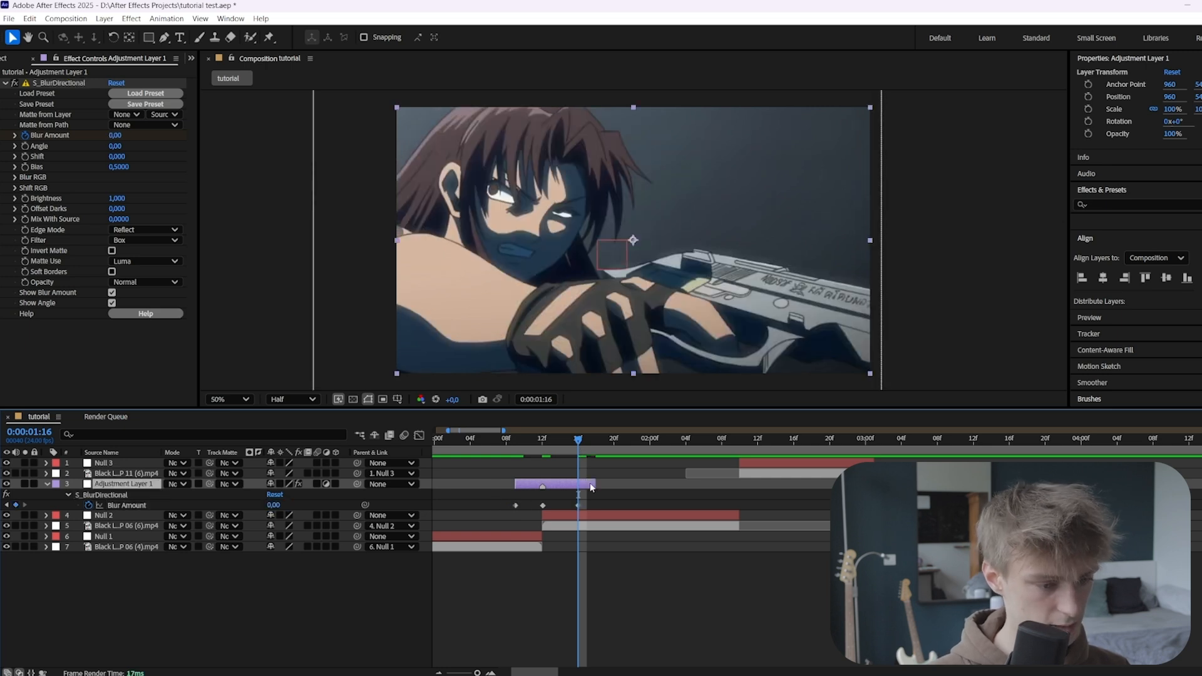
left_click_drag(578, 505, 587, 505)
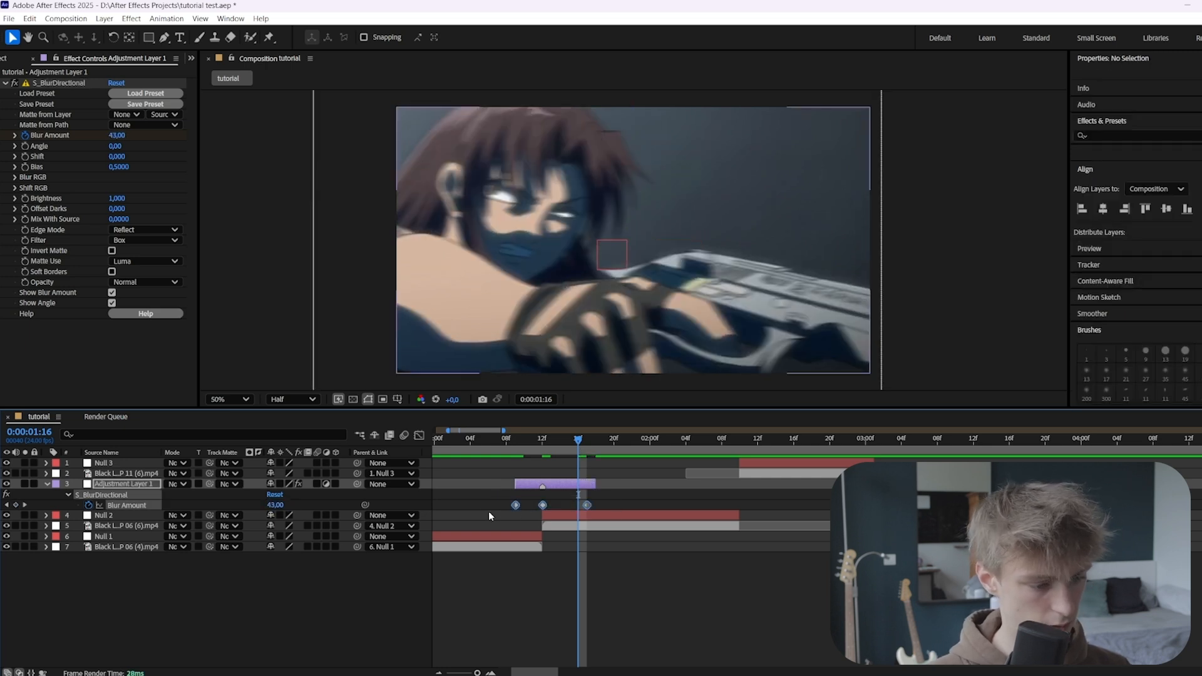
- Easy-ease the three Blur Amount keyframes, shape their value graph into a sharp peak at the cut with a gradual falloff, and preview it
left_click_drag(488, 510, 665, 494)
key("F9")
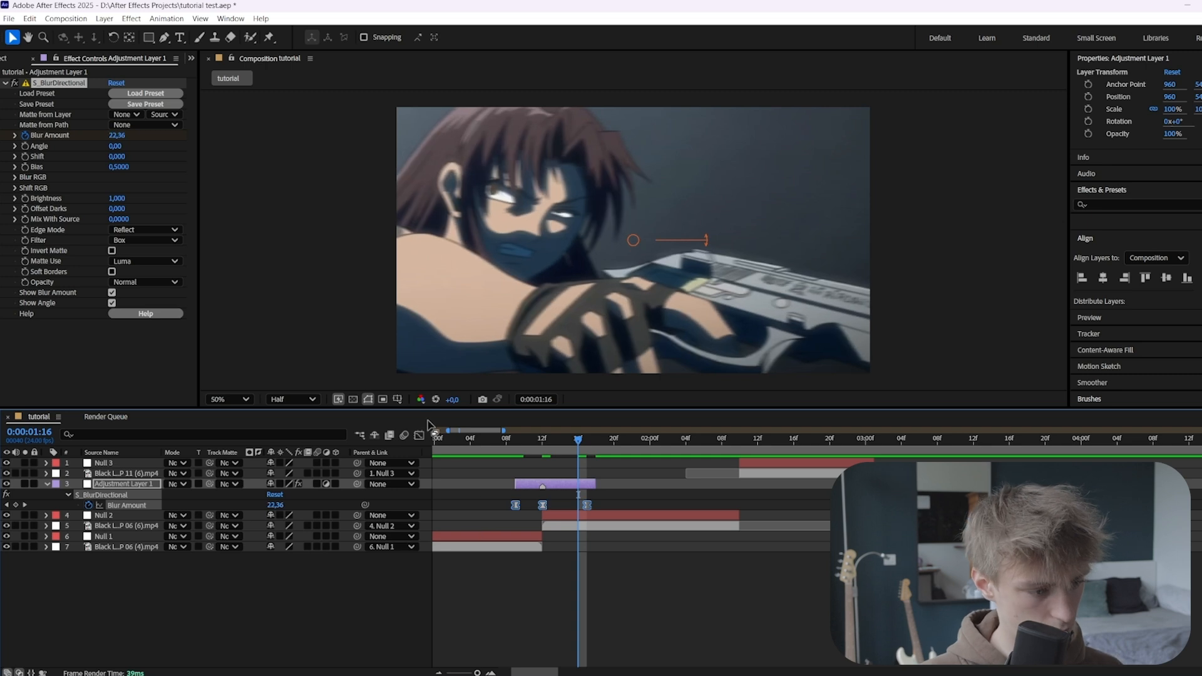
left_click(418, 435)
left_click_drag(570, 637, 591, 636)
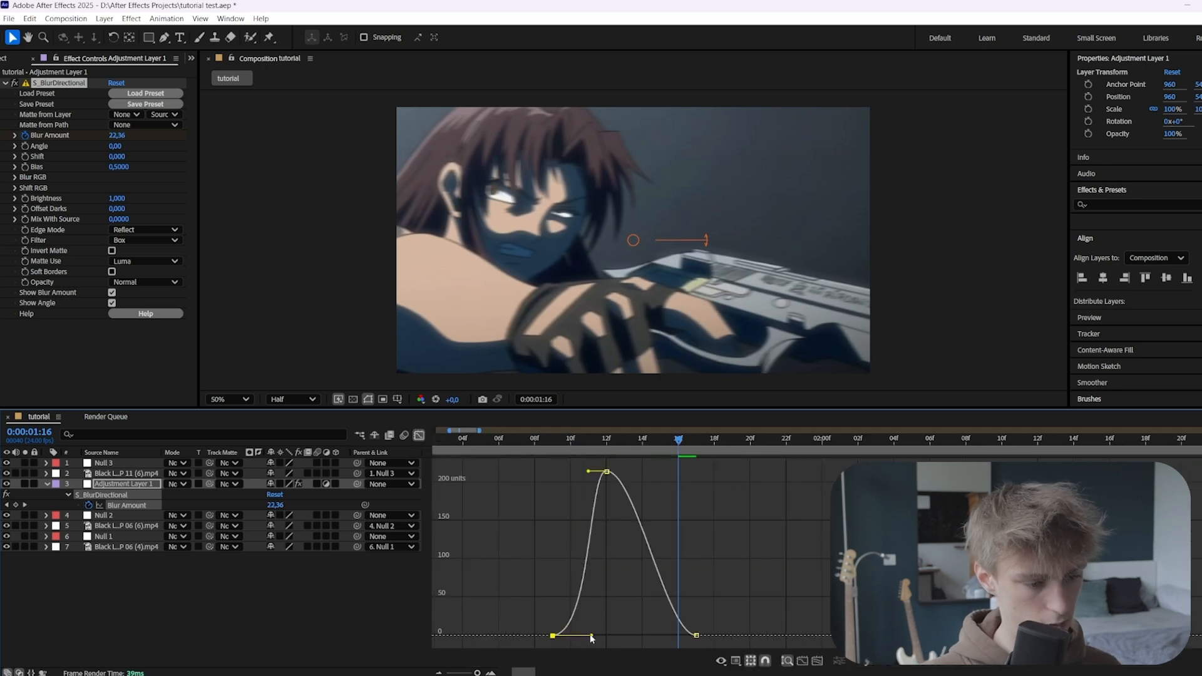
scroll(559, 557, "up", 2)
left_click(619, 471)
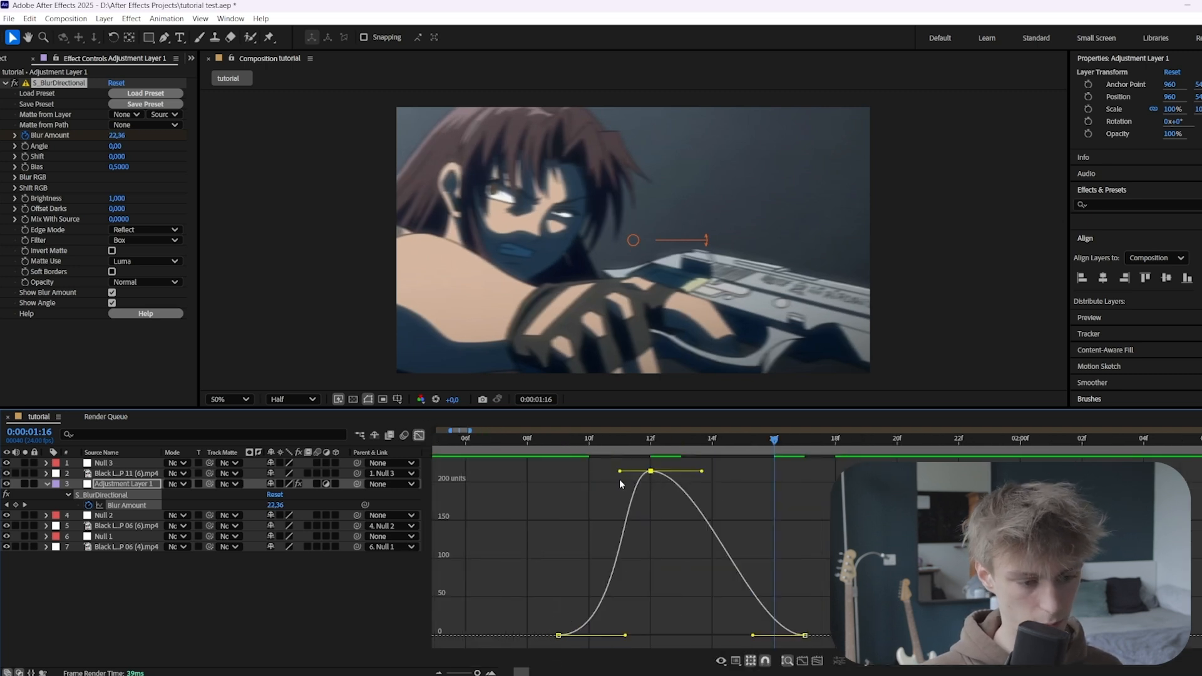
left_click_drag(619, 473, 645, 626)
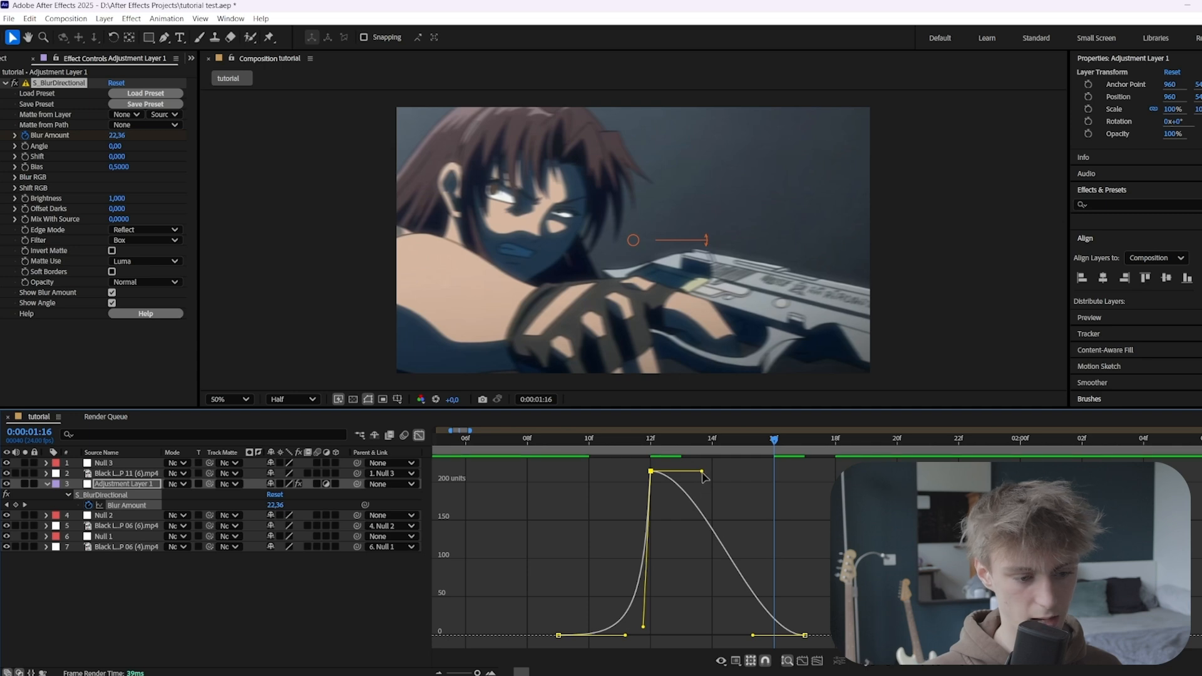
left_click_drag(702, 472, 672, 471)
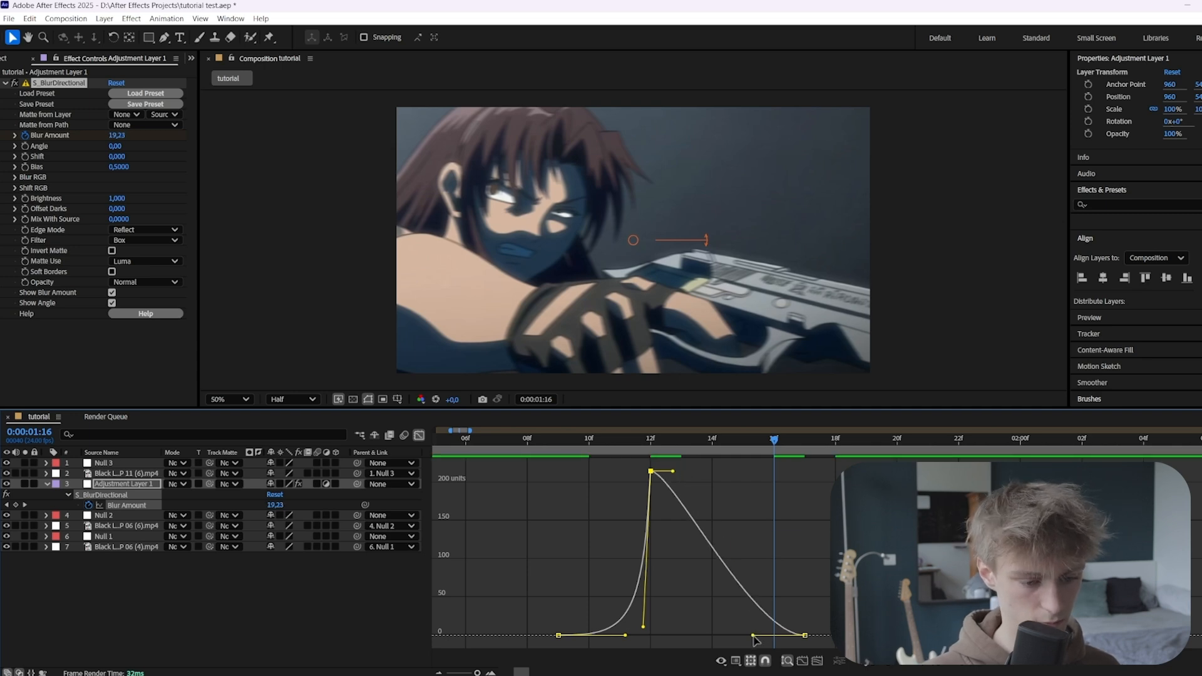
left_click_drag(753, 635, 660, 636)
left_click(680, 445)
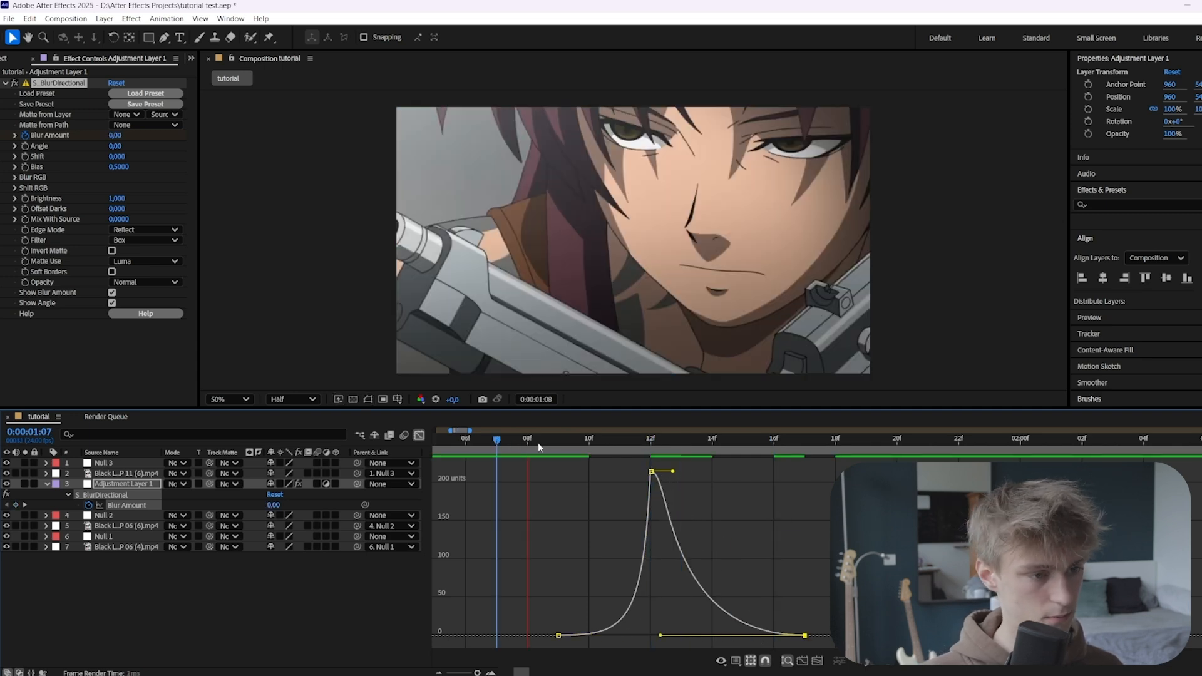
- Sharpen the Blur Amount value graph on both sides of its peak at 0:00:01:12 by steepening the peak keyframe's handles, and preview it
left_click_drag(545, 445, 693, 445)
left_click_drag(441, 447, 655, 447)
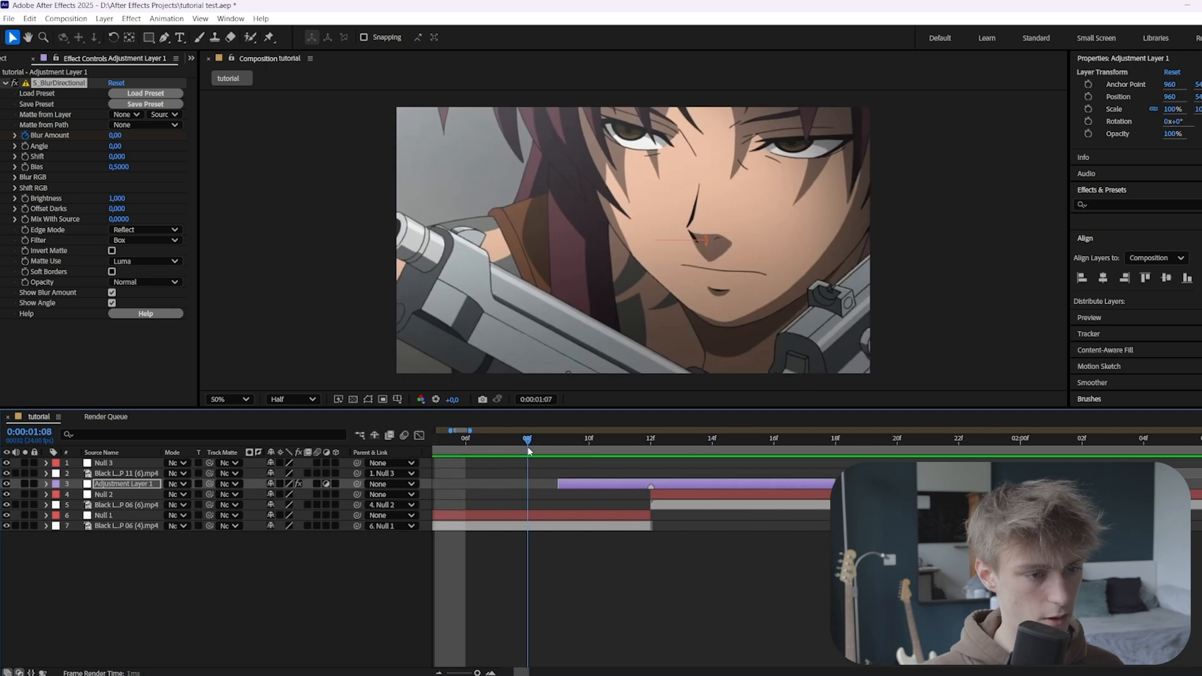
key("u")
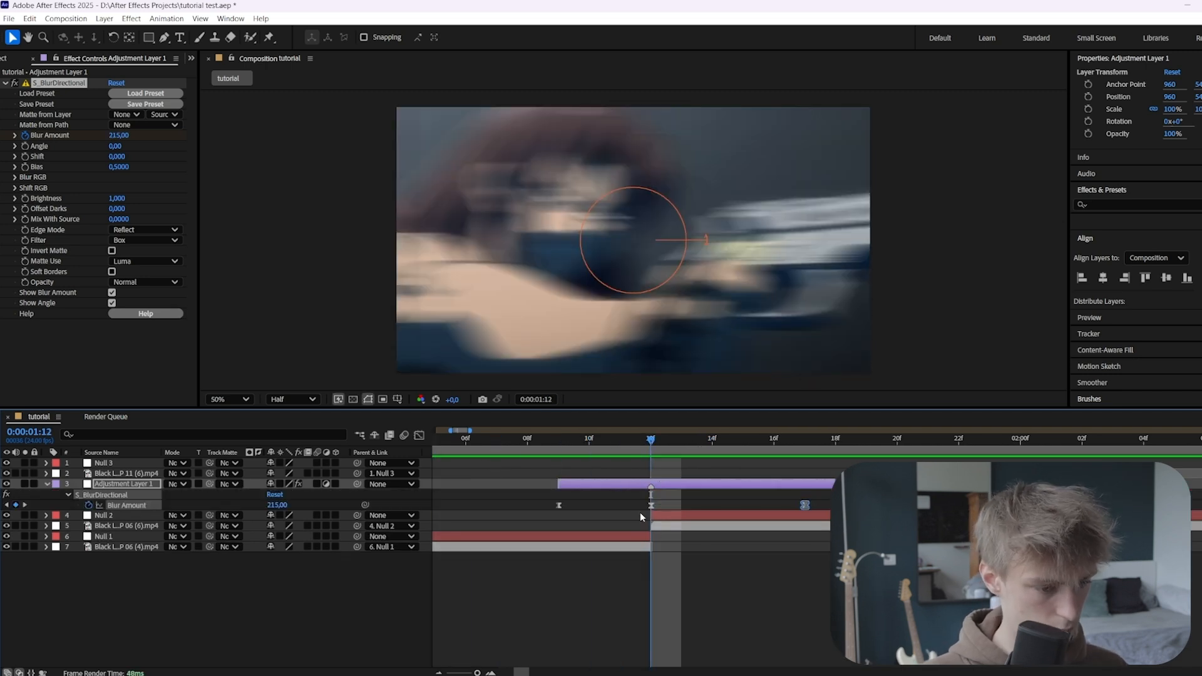
left_click(419, 435)
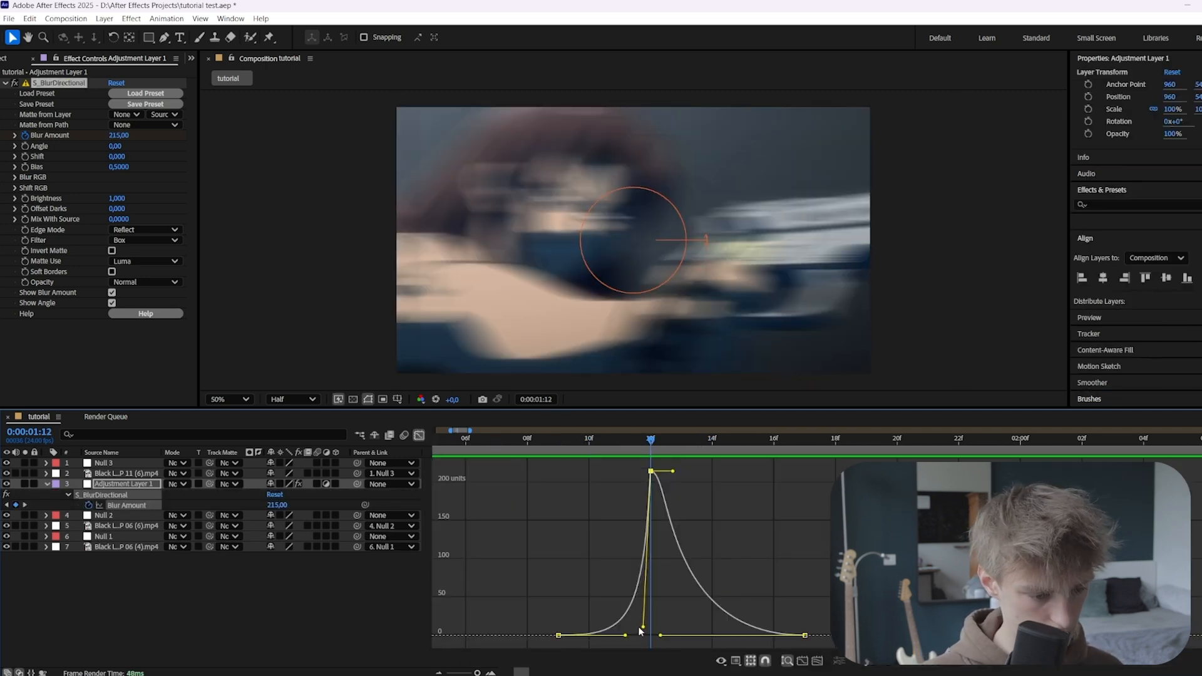
left_click_drag(631, 636, 633, 635)
left_click(651, 471)
left_click_drag(673, 471, 658, 542)
left_click_drag(649, 441, 501, 455)
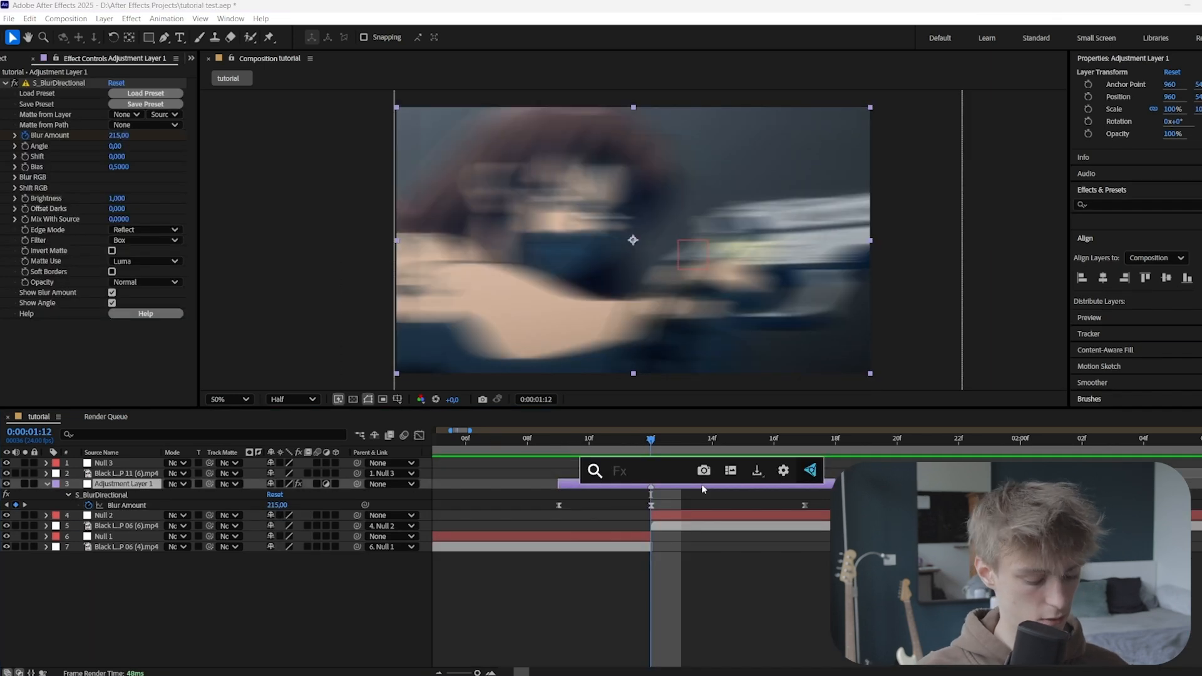
- Apply the Minimax effect to the adjustment layer with Operation set to Maximum and Direction set to Just Horizontal
type("min")
key("Return")
left_click(145, 334)
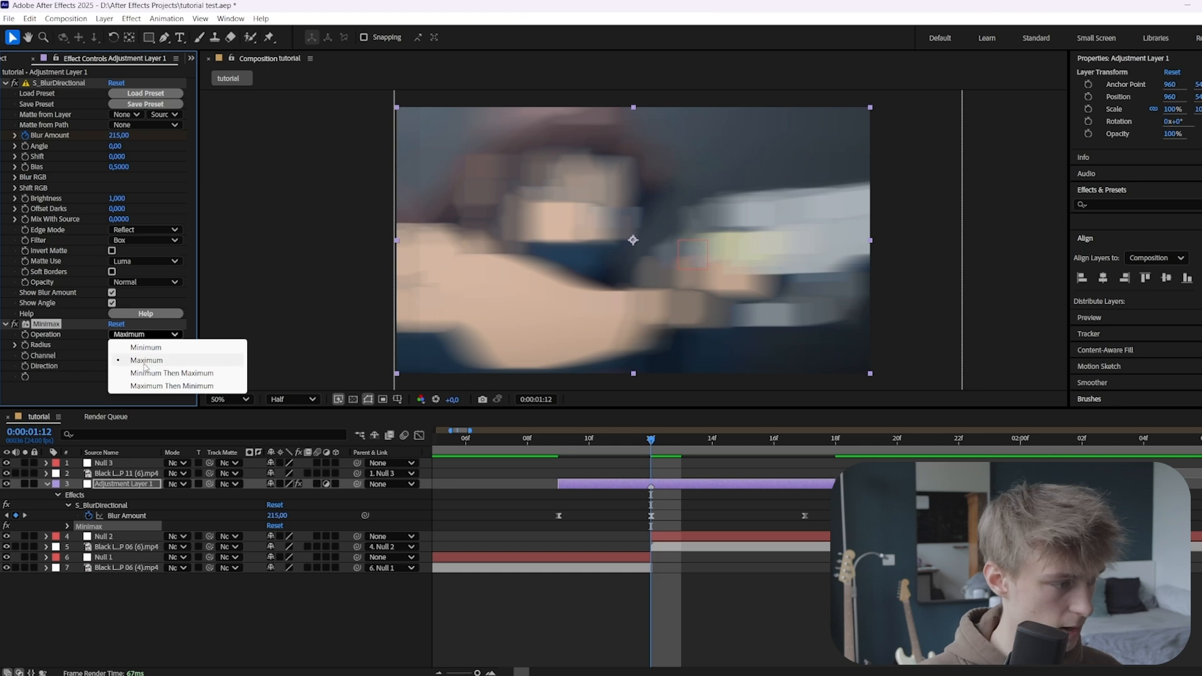
left_click(145, 361)
left_click(145, 366)
left_click(148, 392)
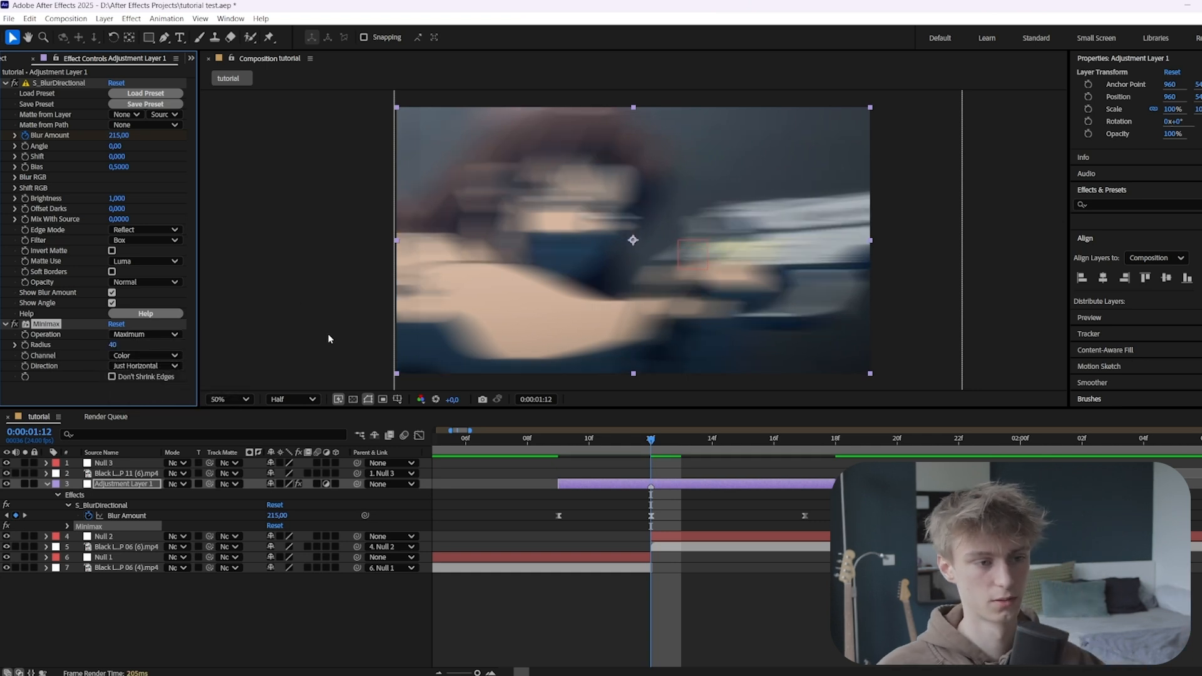
- Try the Just Vertical direction in Minimax, return it to Just Horizontal and keyframe the Radius at 93 at 0:00:01:12
left_click(139, 370)
left_click(148, 405)
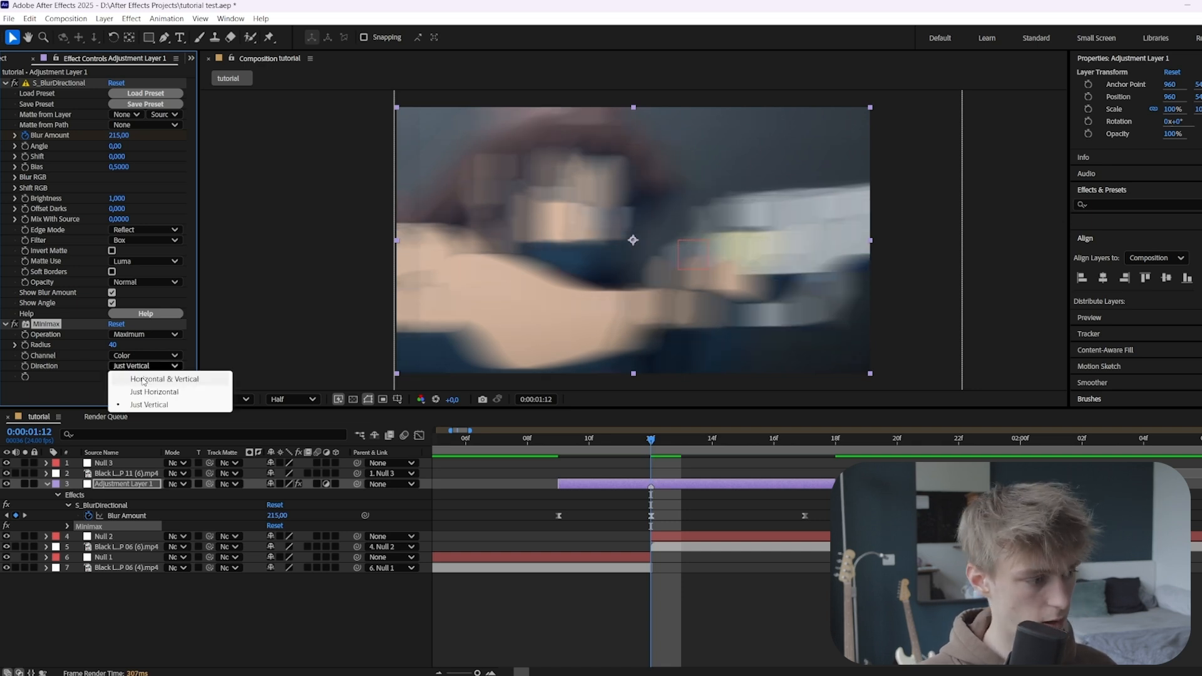
left_click(154, 392)
left_click_drag(112, 345, 133, 346)
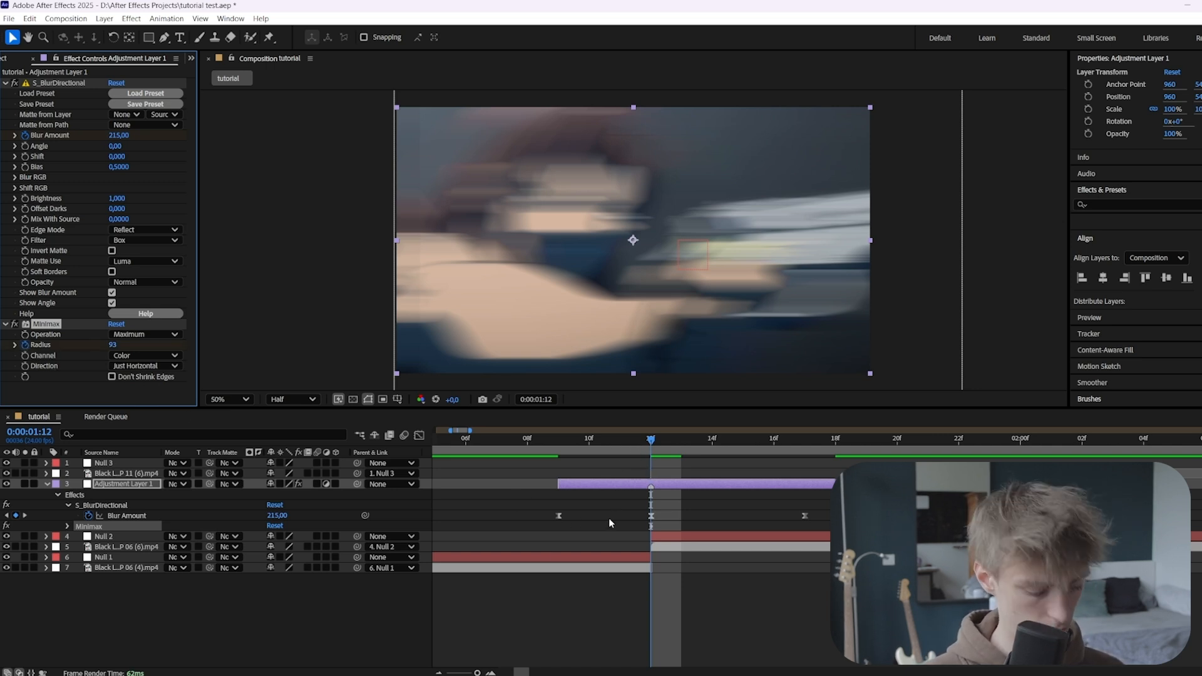
- Easy-ease the three Minimax Radius keyframes, shape their value graph into a peak at the cut with a rounded falloff, and preview it
left_click_drag(828, 519, 545, 531)
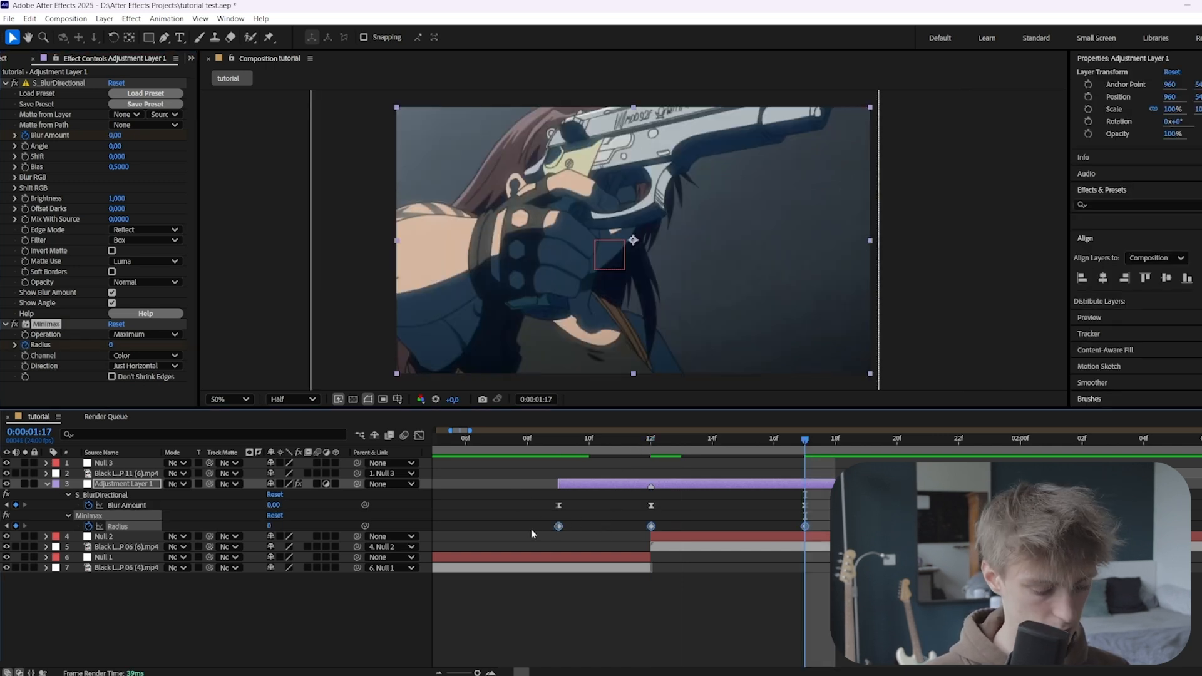
key("F9")
left_click(420, 436)
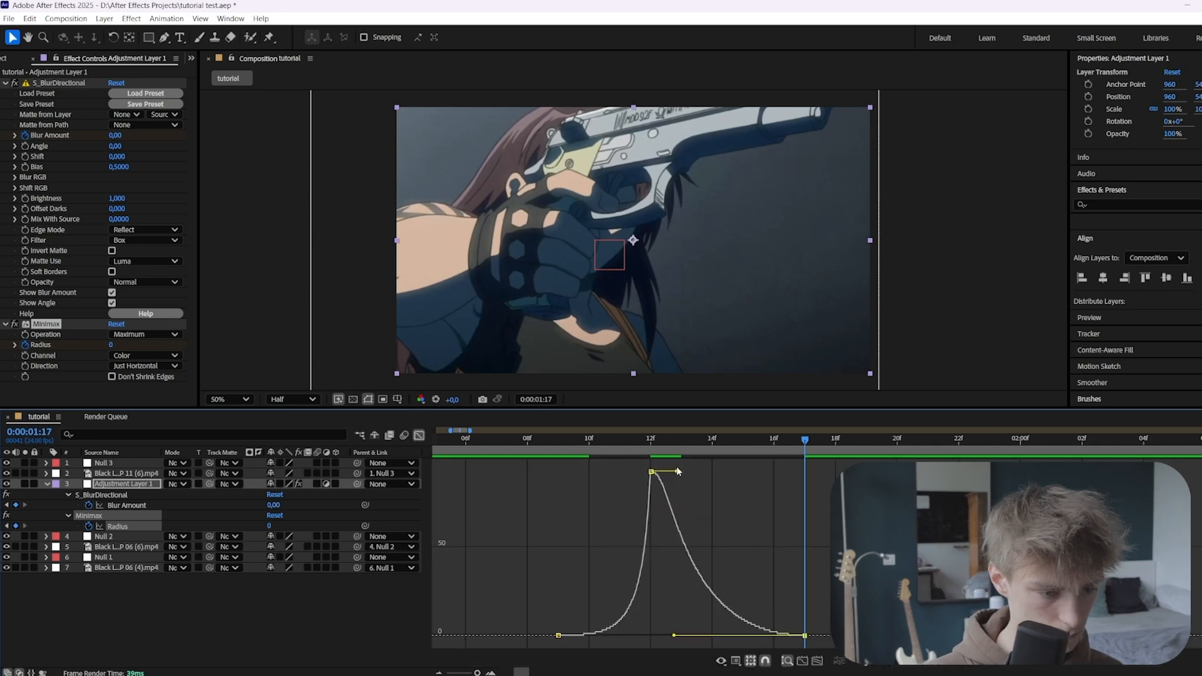
left_click_drag(681, 472, 658, 522)
left_click(497, 440)
key("space")
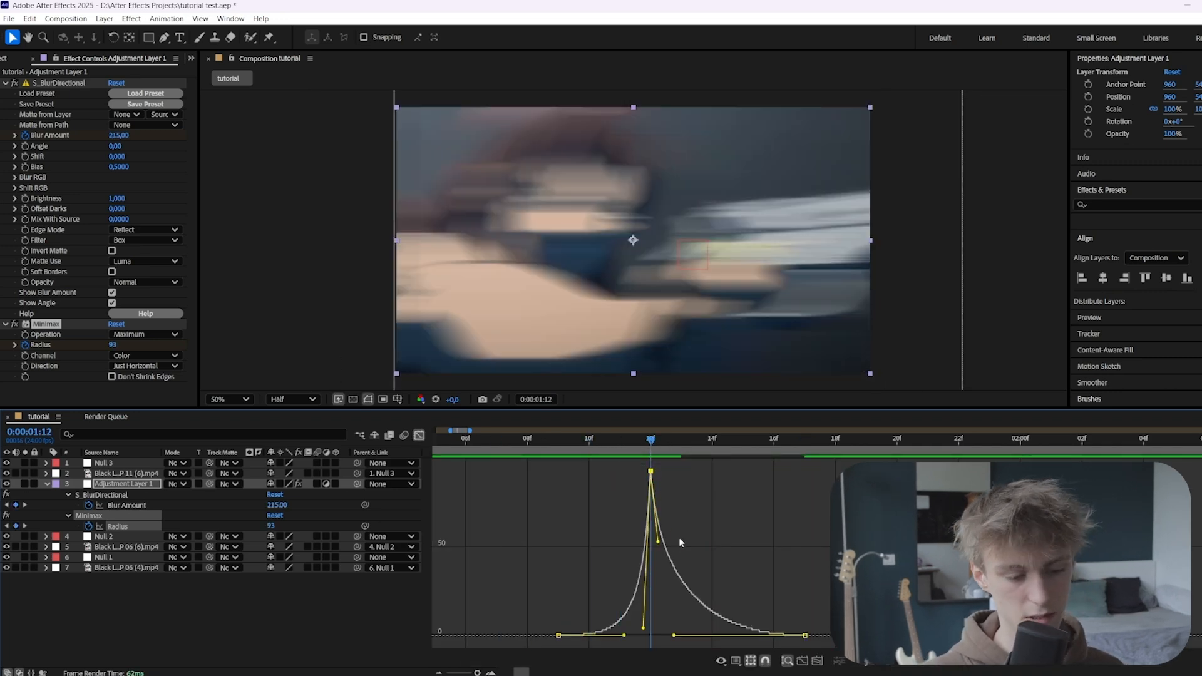
left_click_drag(658, 541, 688, 471)
left_click(547, 445)
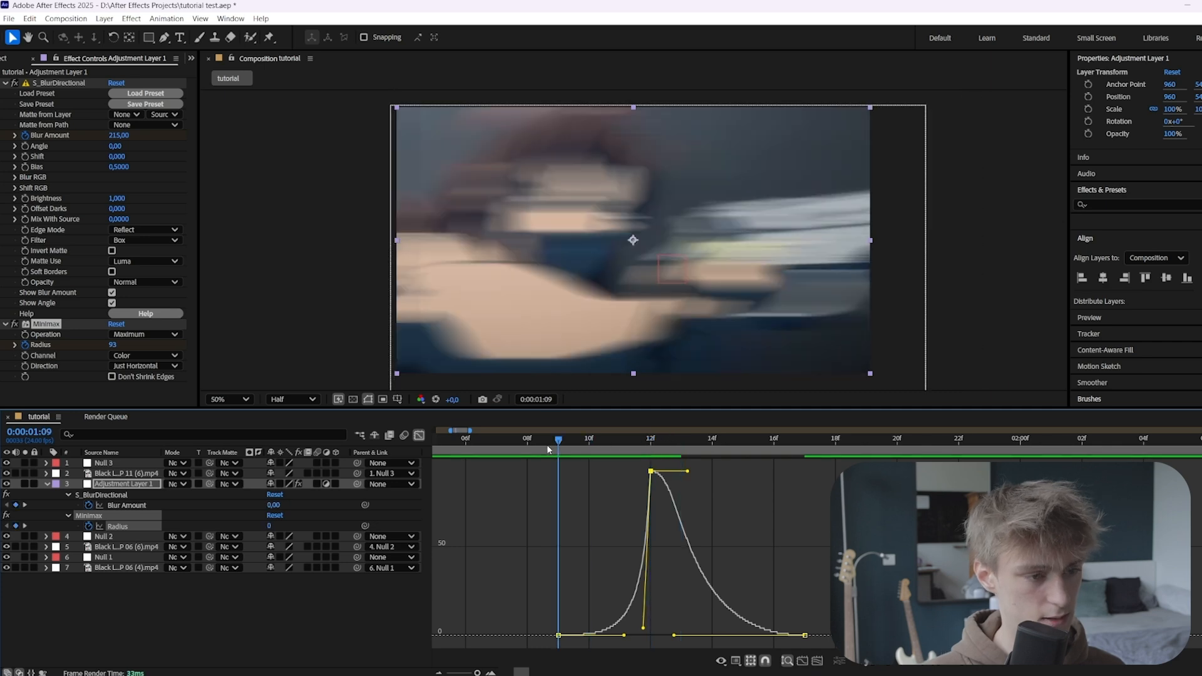
key("space")
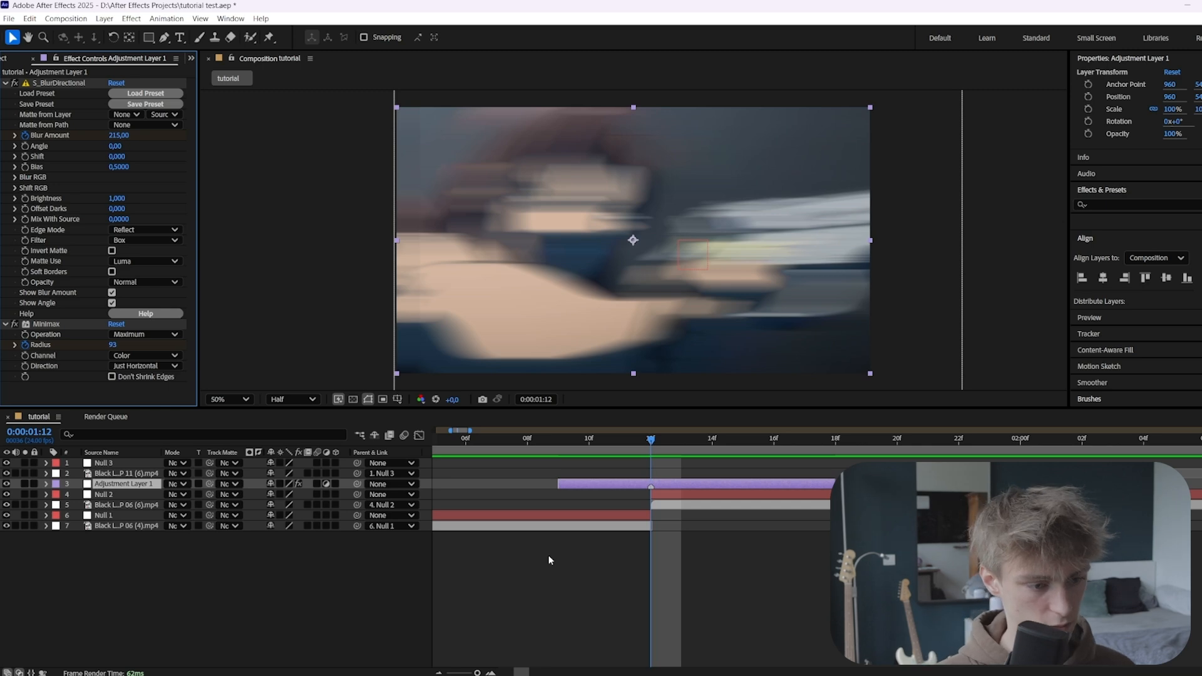
- Apply the PixDither effect to the adjustment layer, try the Horizontal 12x4 pattern and settle on Horizontal 2x2
key("ctrl+space")
type("pix")
left_click(549, 559)
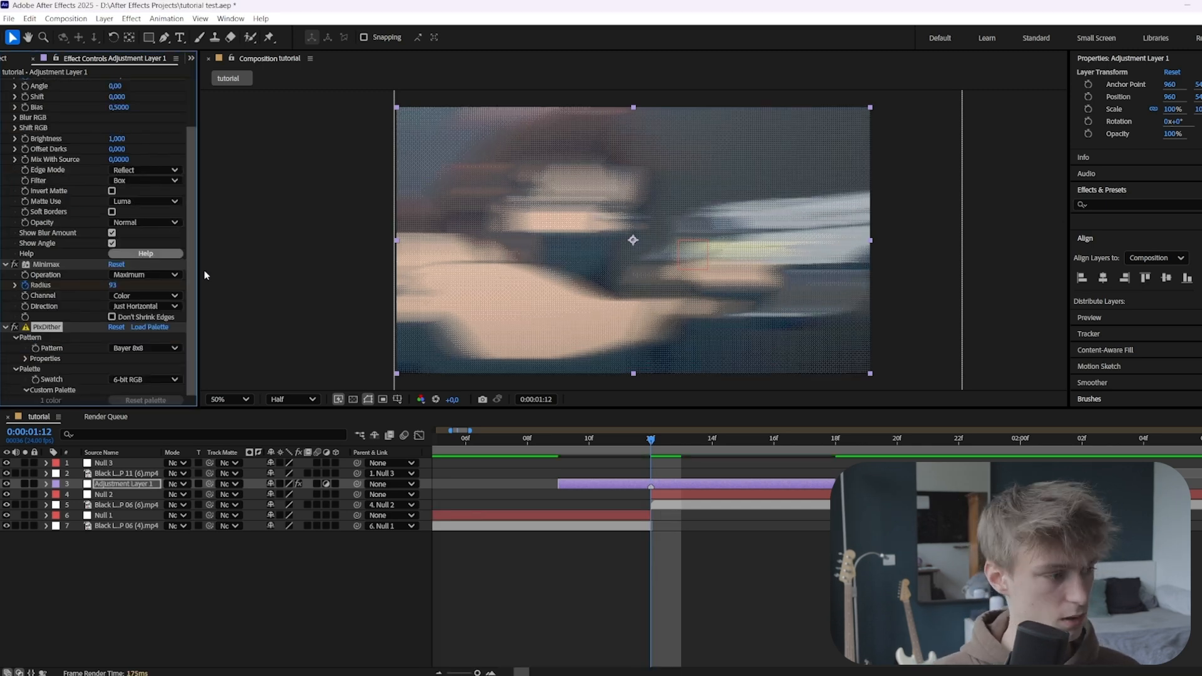
left_click(145, 348)
left_click(152, 370)
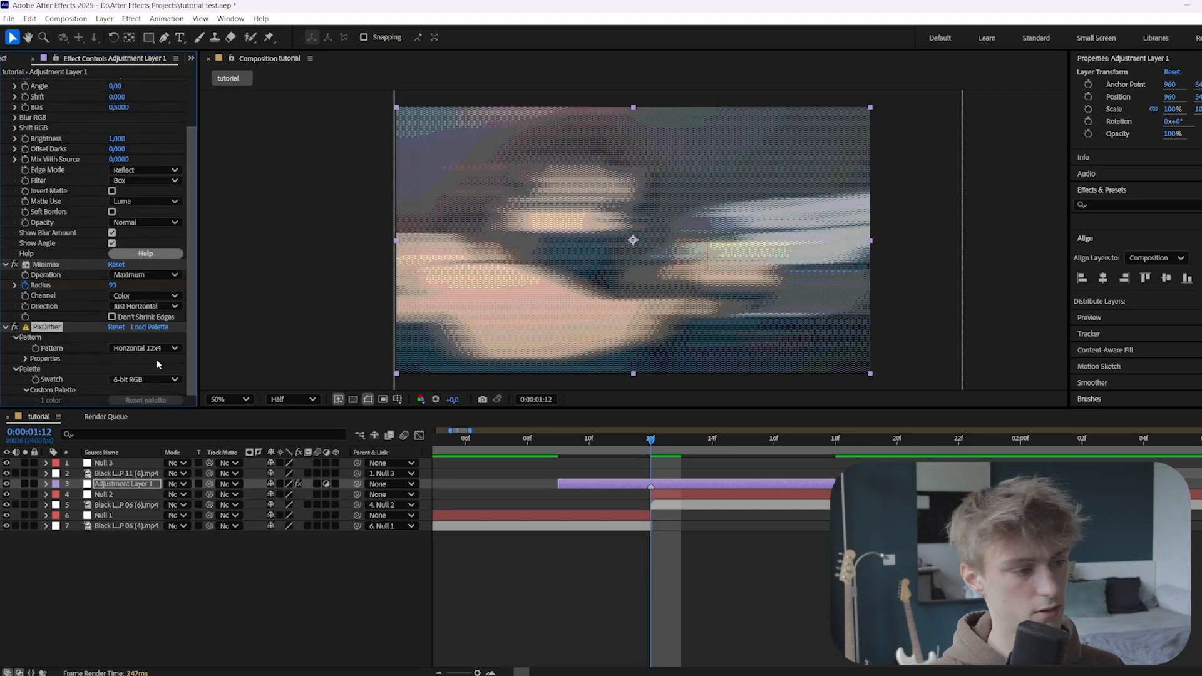
left_click(149, 350)
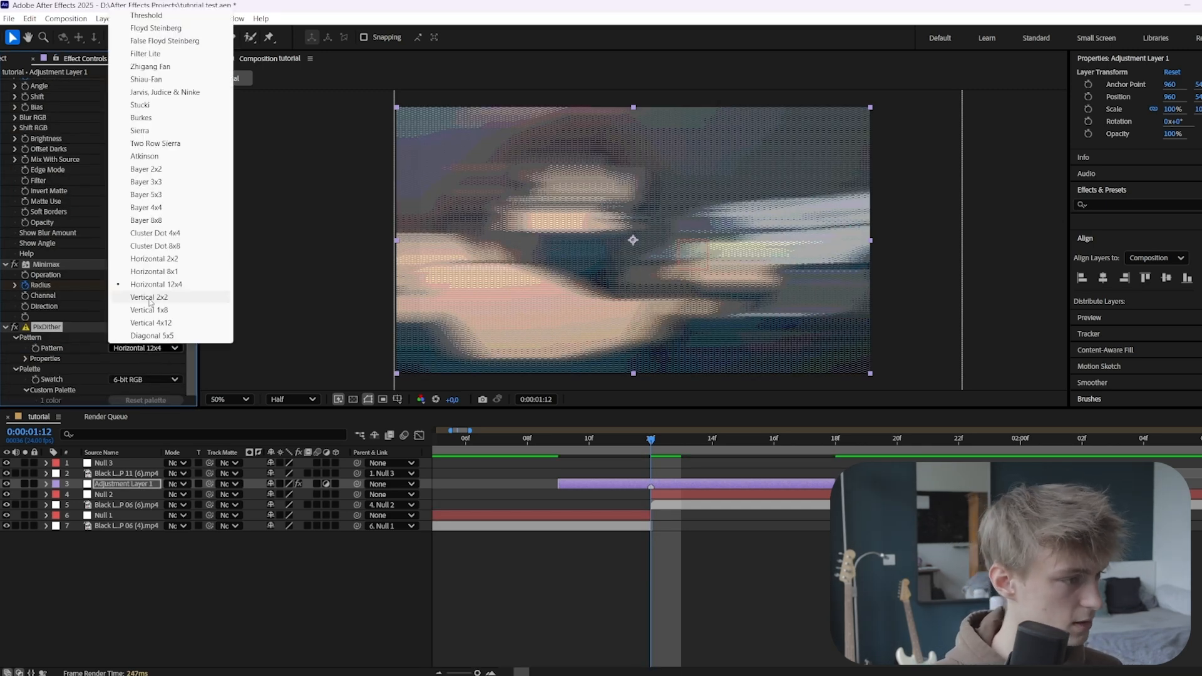
left_click(156, 261)
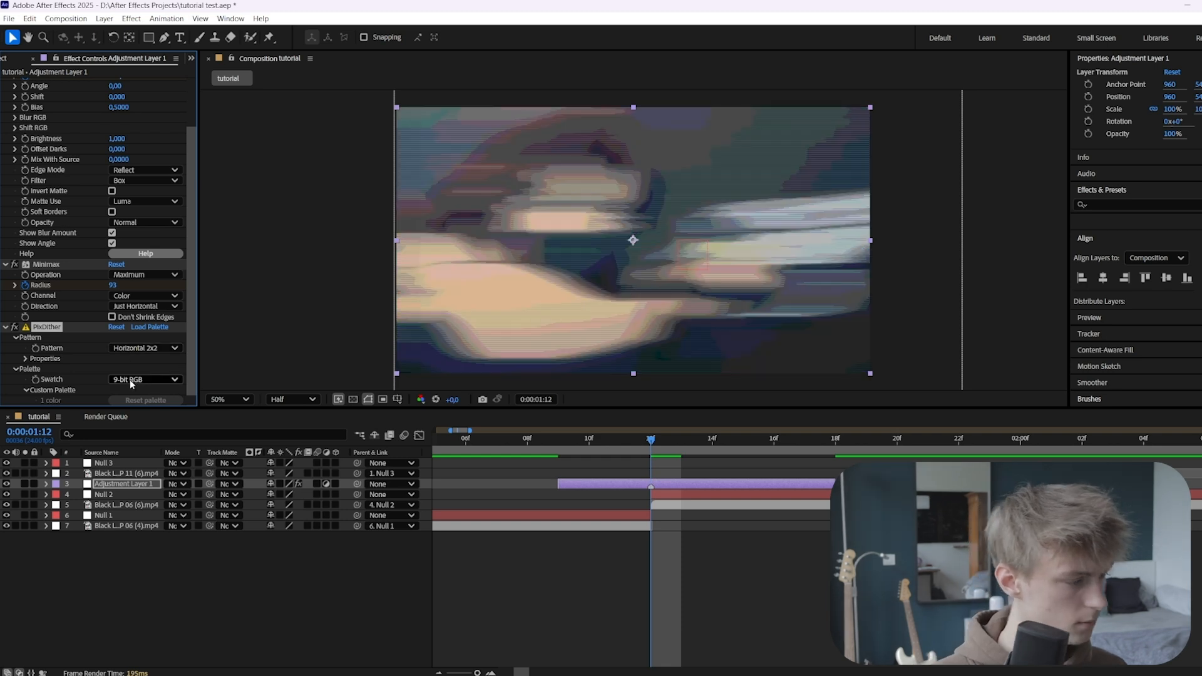
- Try the AppleII and VIC-20 swatches for the PixDither palette
left_click(139, 380)
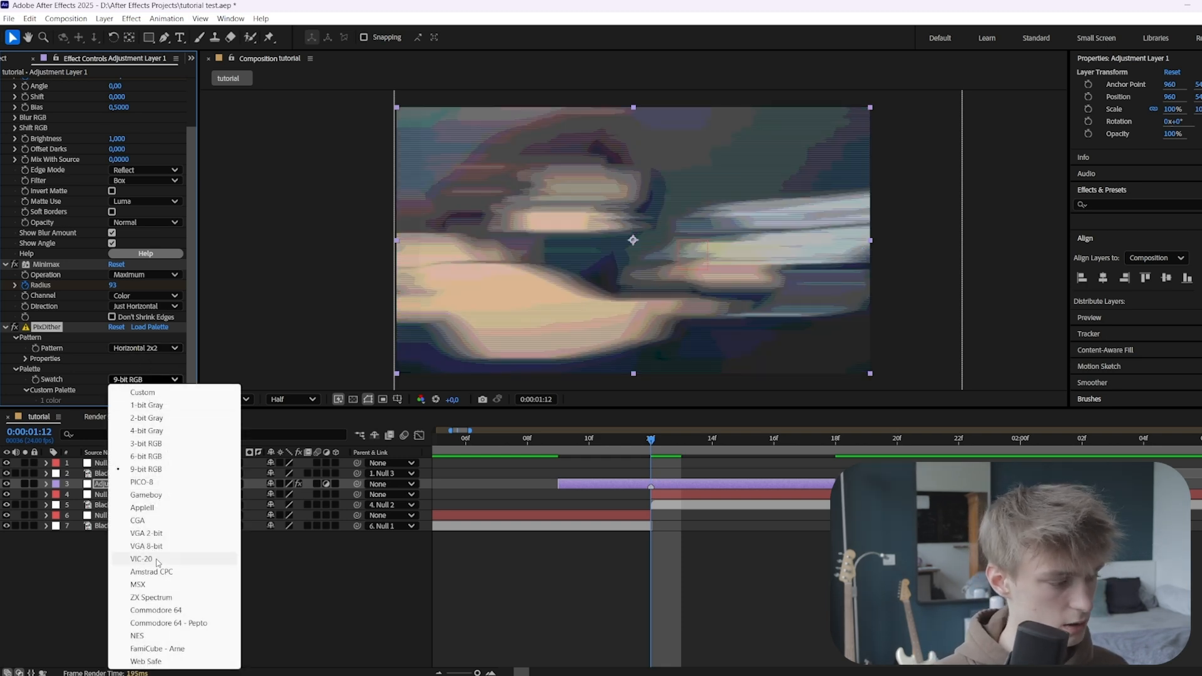
left_click(143, 507)
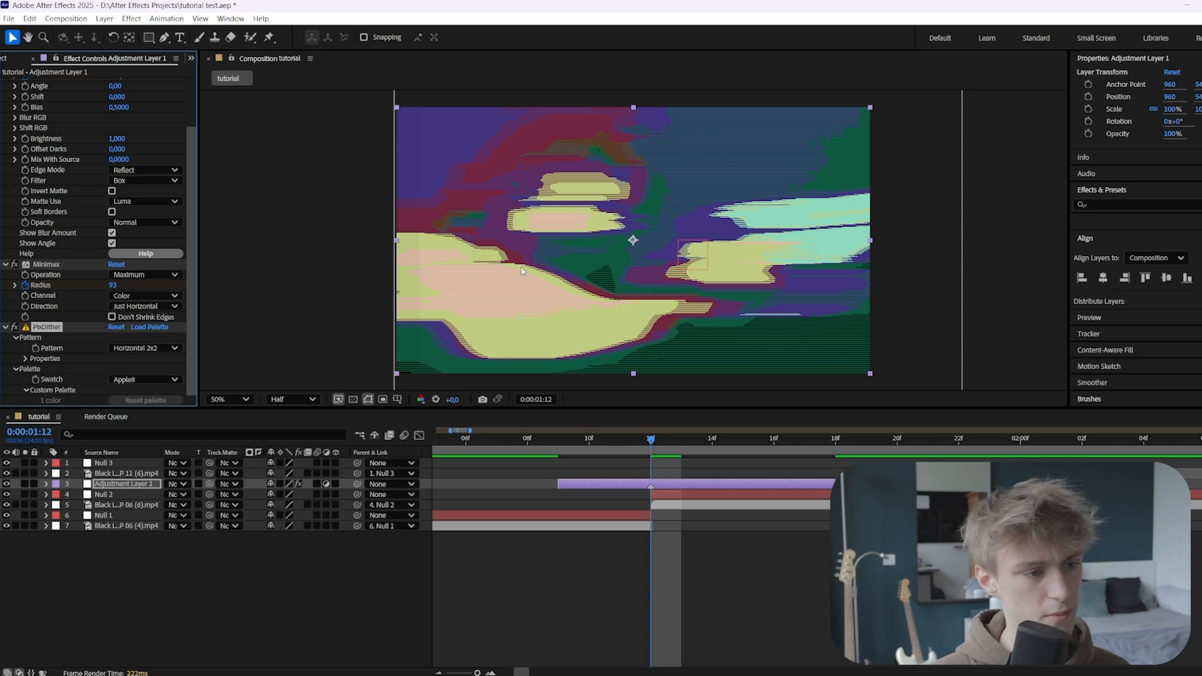
left_click(137, 380)
left_click(141, 558)
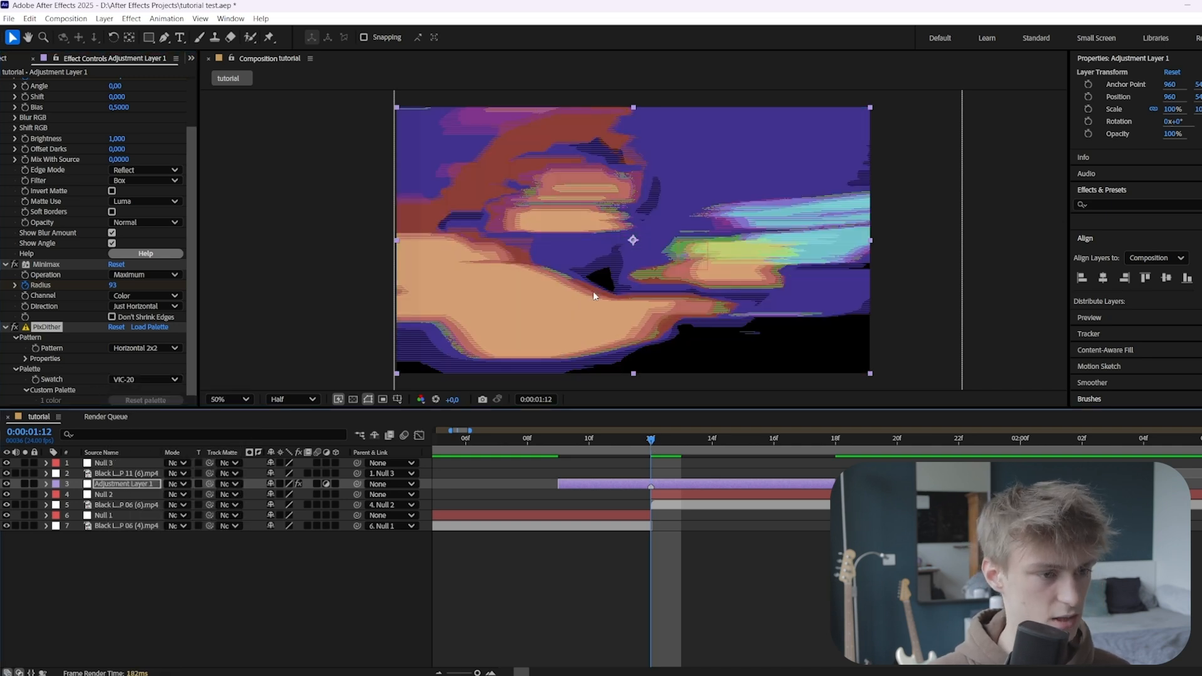
- Reveal PixDither's compositing options in the adjustment layer and keyframe its Effect Opacity at 100% at 0:00:01:12
left_click(47, 484)
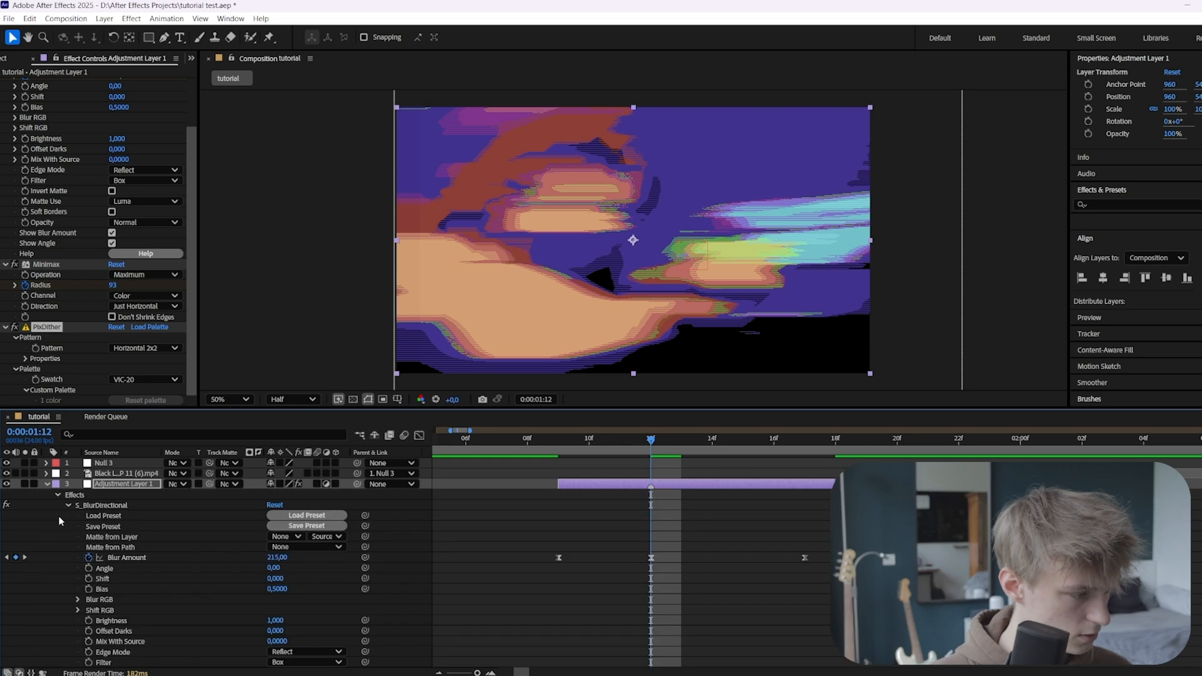
left_click(67, 506)
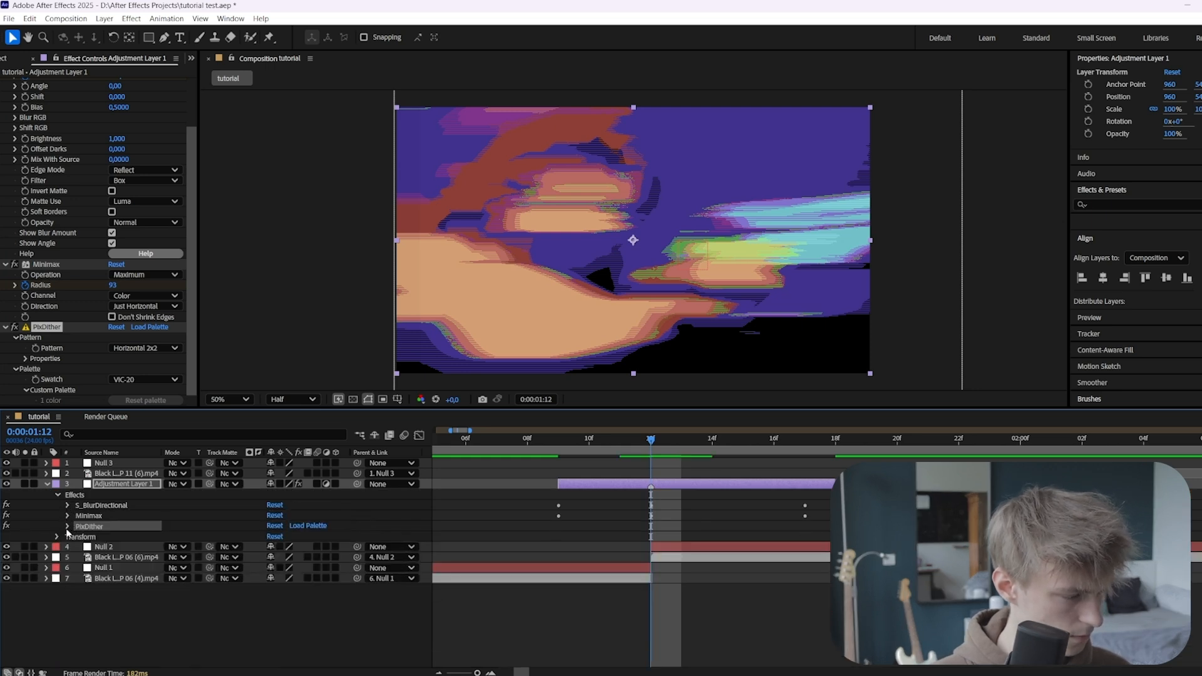
left_click(67, 527)
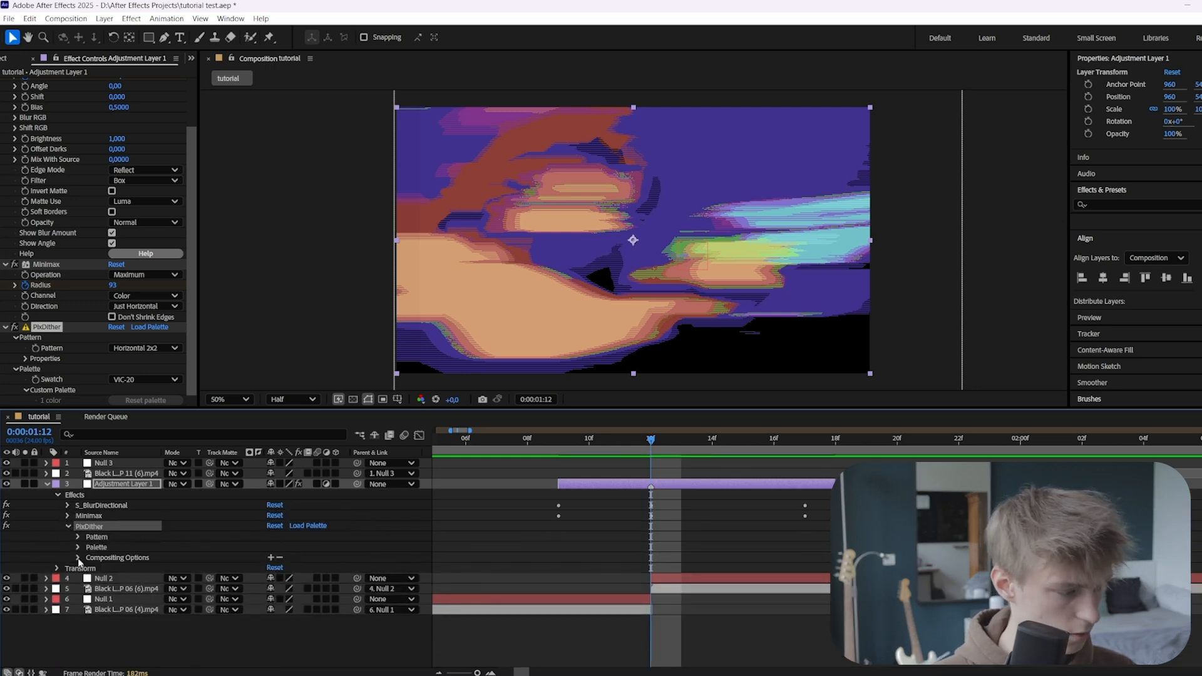
left_click(79, 558)
left_click(99, 569)
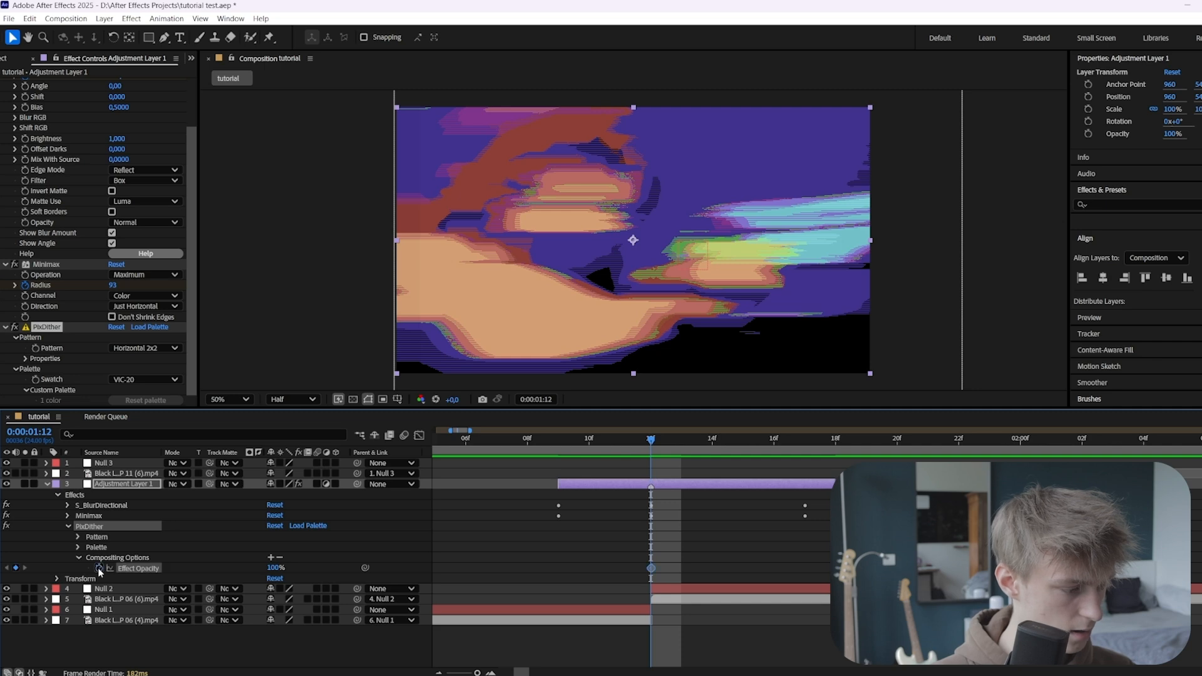
- Keyframe PixDither's Effect Opacity at 0% at 0:00:01:11 and 0:00:01:13, and preview the transition
left_click(634, 456)
left_click(275, 569)
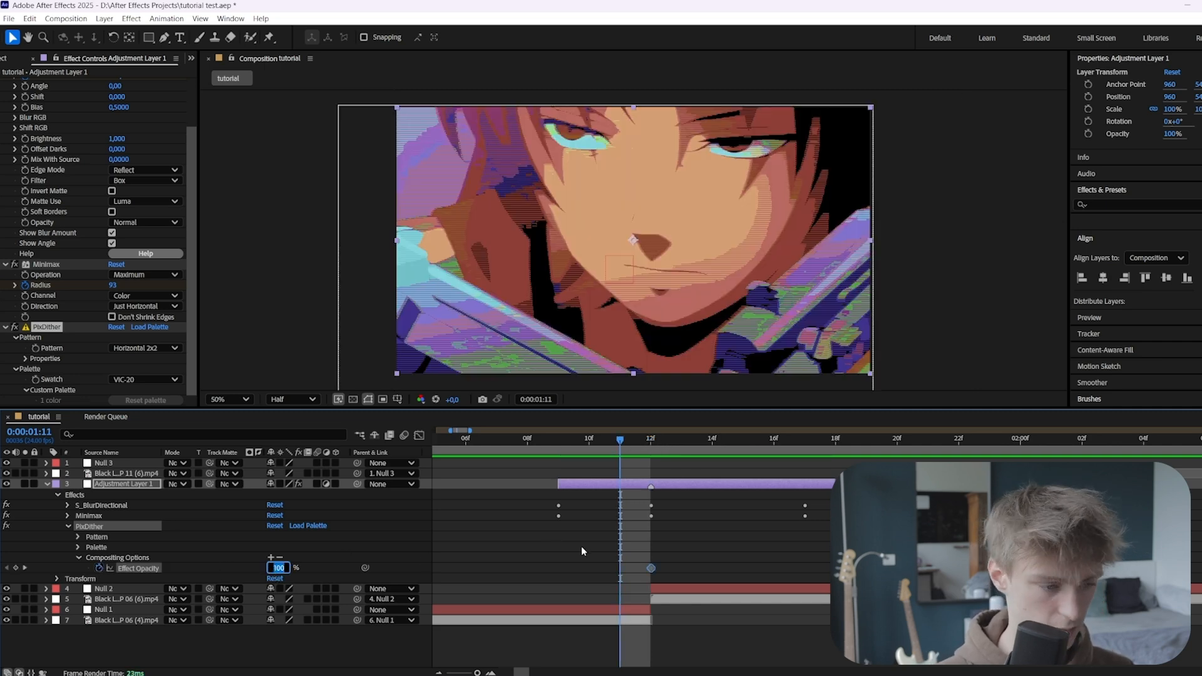
type("0")
key("Return")
left_click(676, 446)
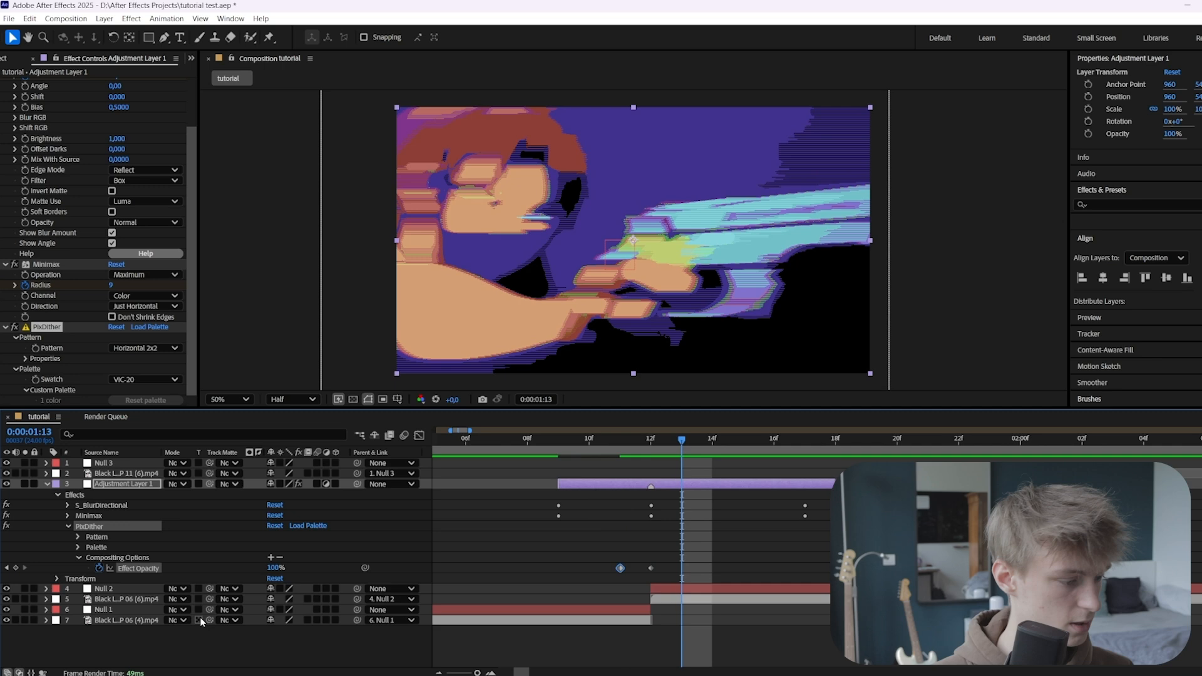
left_click(273, 569)
type("0")
key("Return")
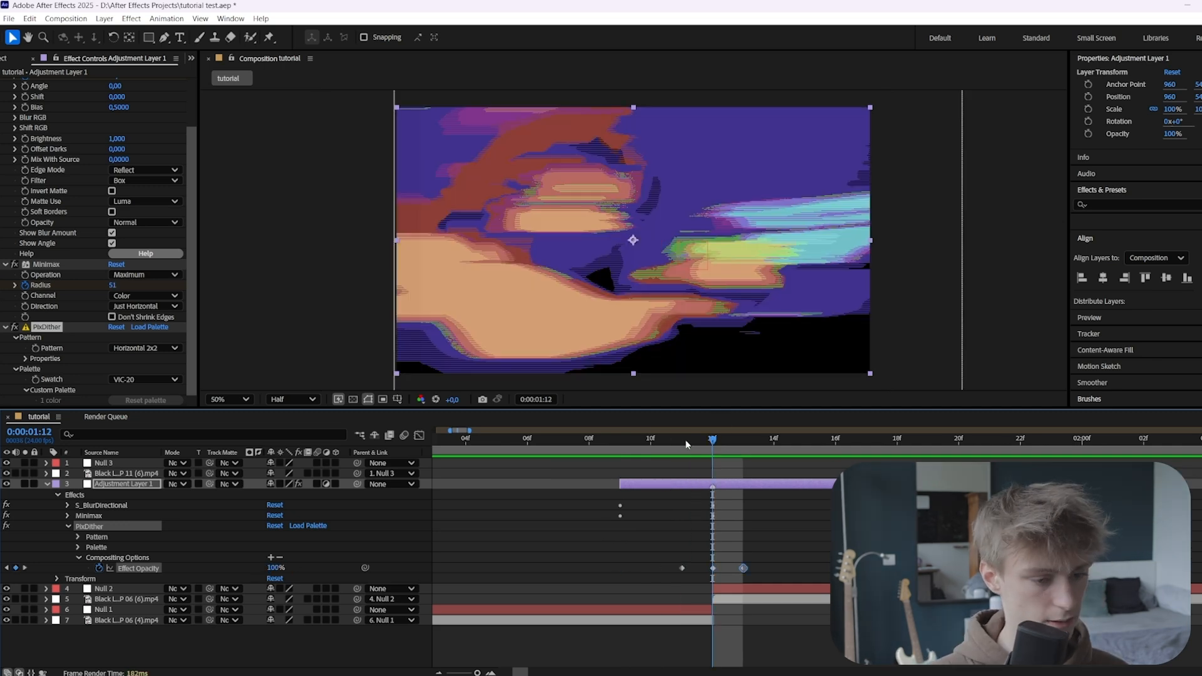
left_click_drag(681, 440, 566, 446)
key("space")
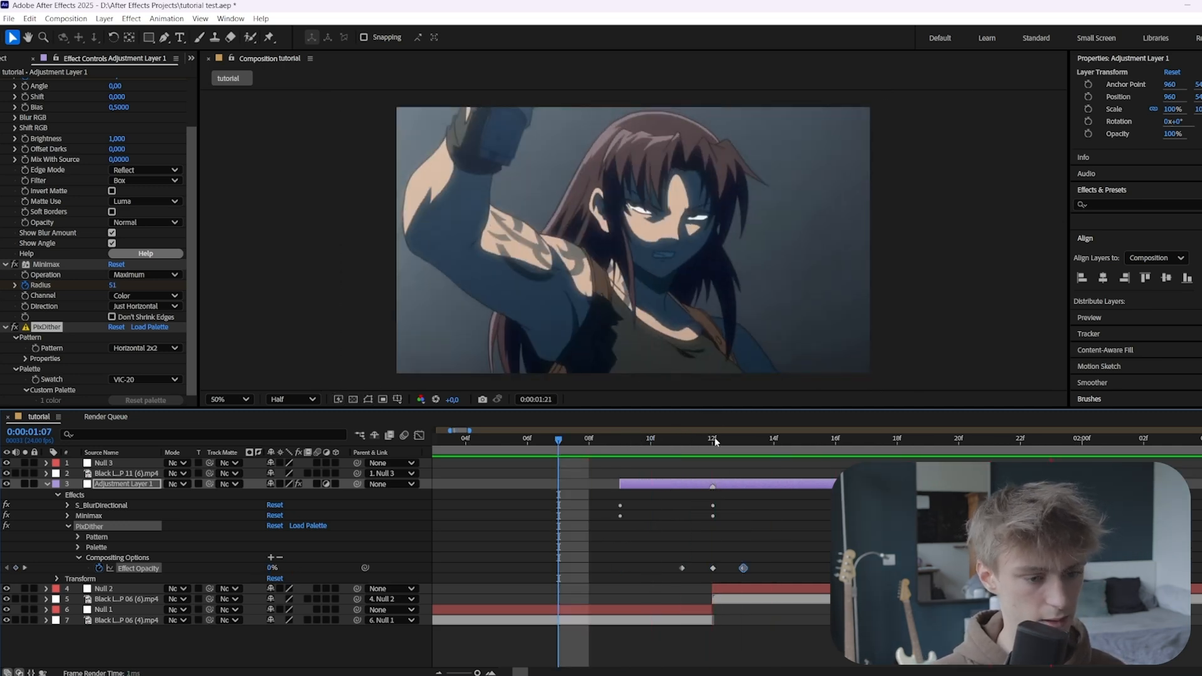
- Move the first 0% Effect Opacity keyframe to 0:00:01:10 and add a 100% keyframe at 0:00:01:11
left_click(715, 437)
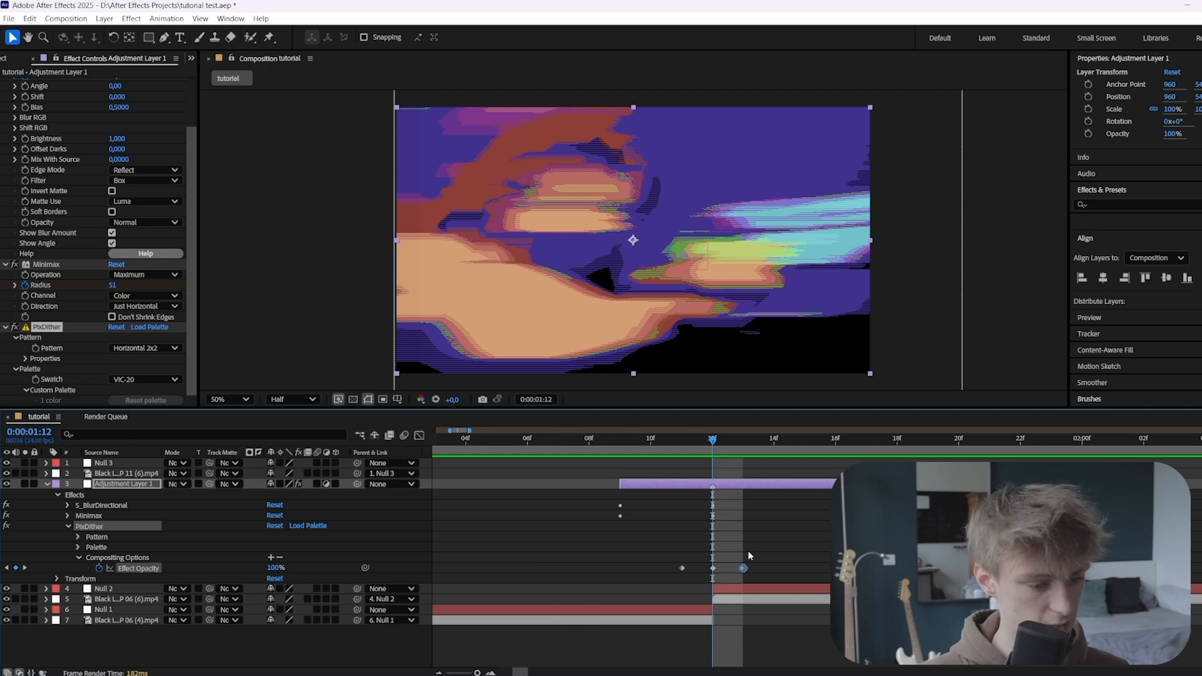
left_click_drag(744, 438, 686, 440)
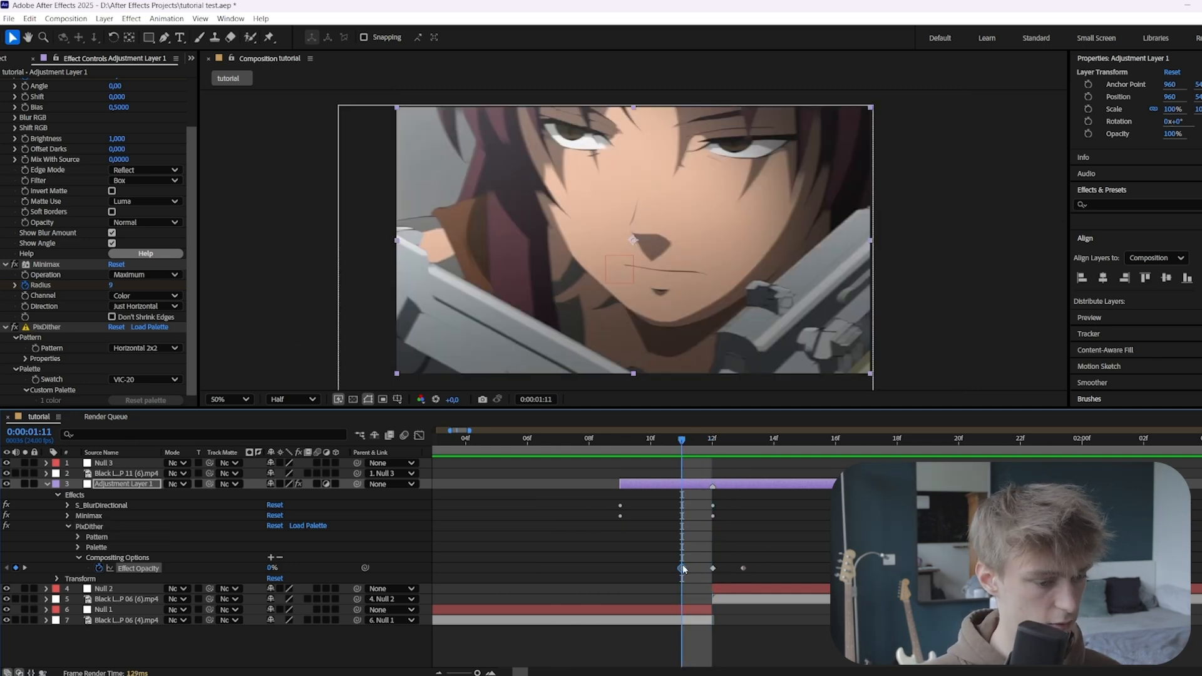
left_click_drag(682, 568, 653, 568)
left_click(274, 567)
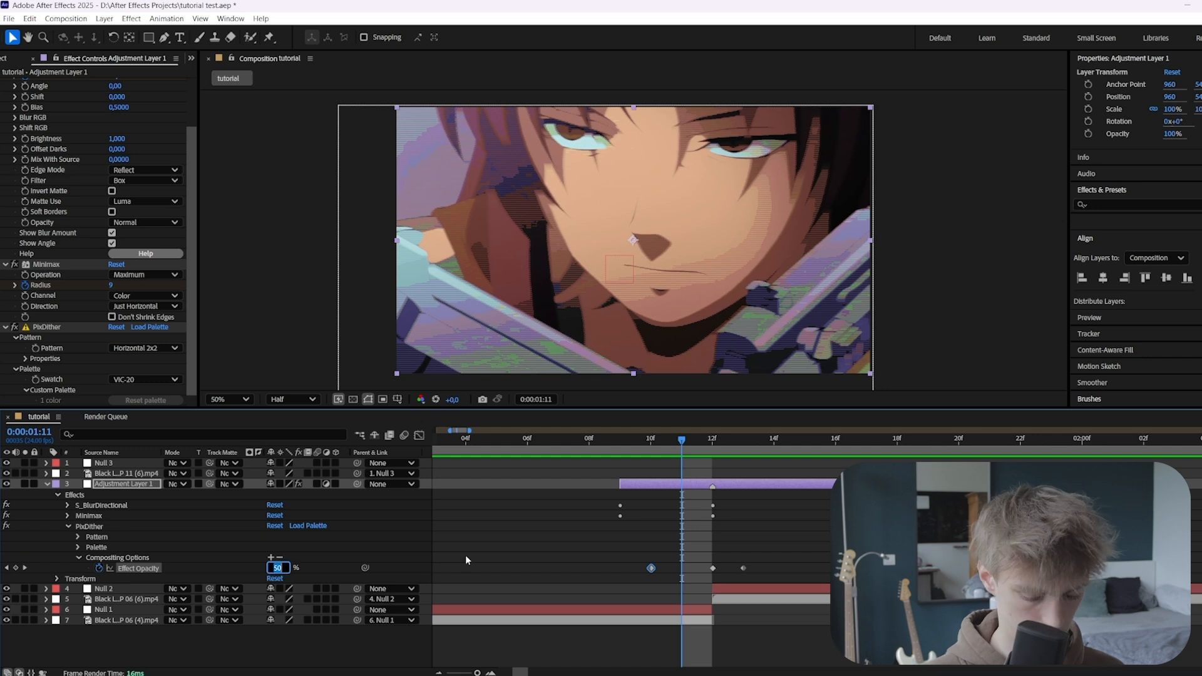
type("100")
key("Return")
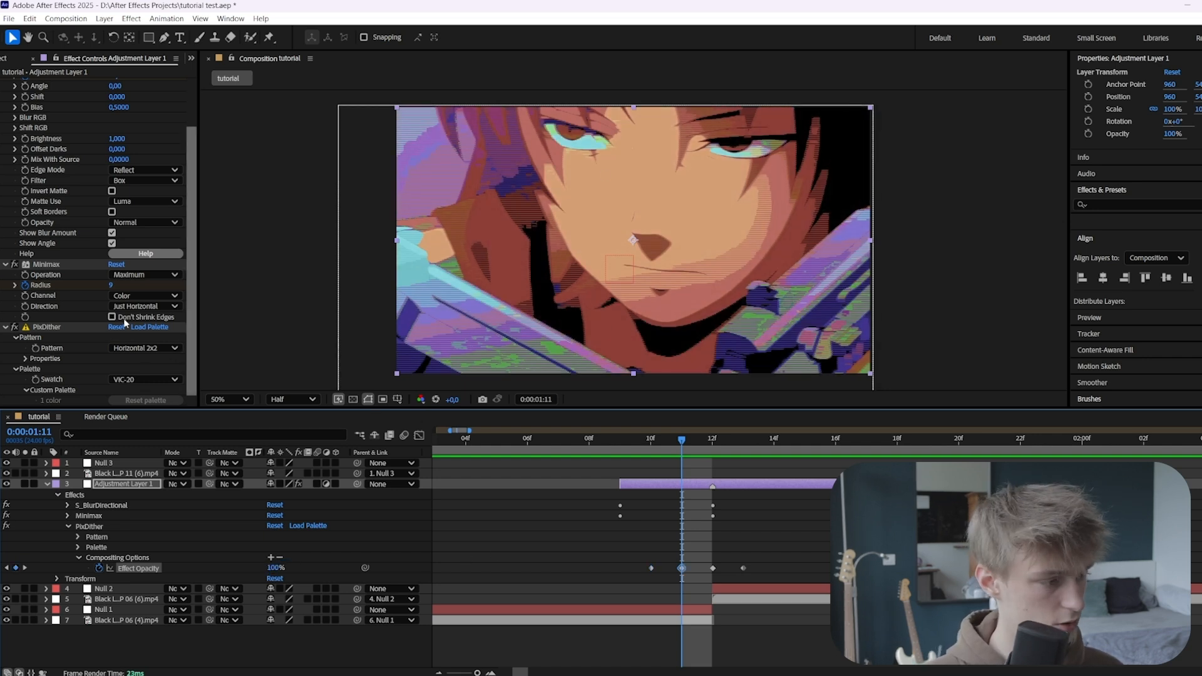
- Change the PixDither palette swatch to 6-bit RGB and check the frames before the cut
left_click(138, 349)
left_click(135, 380)
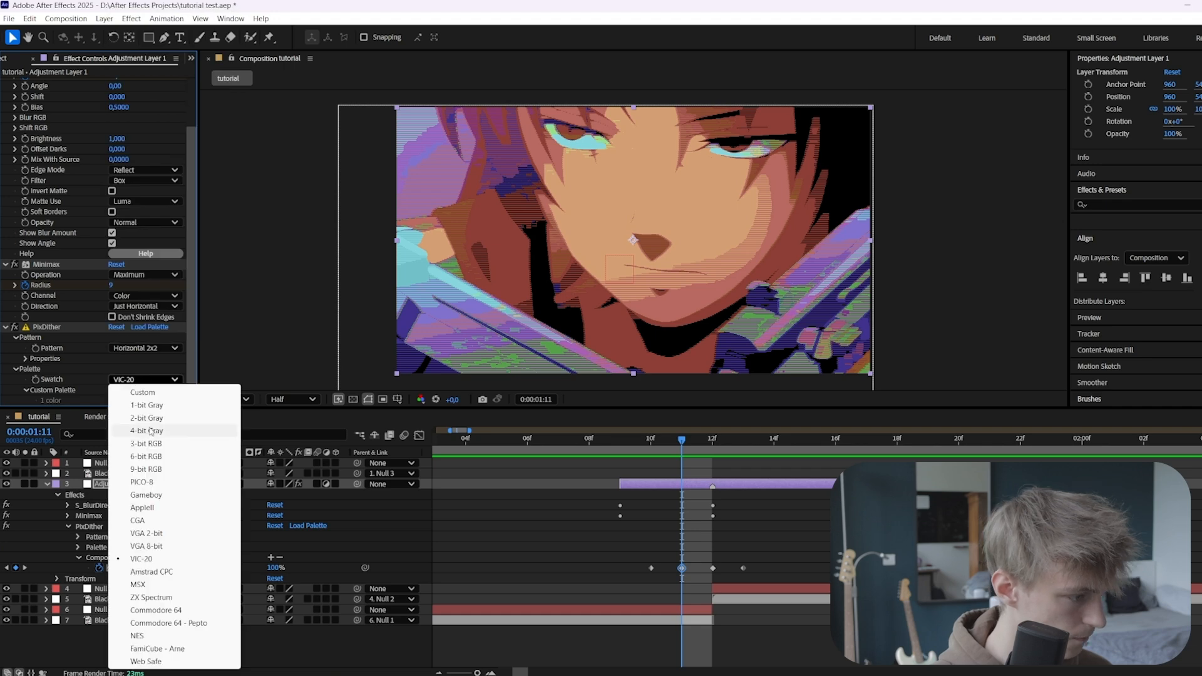
left_click(166, 460)
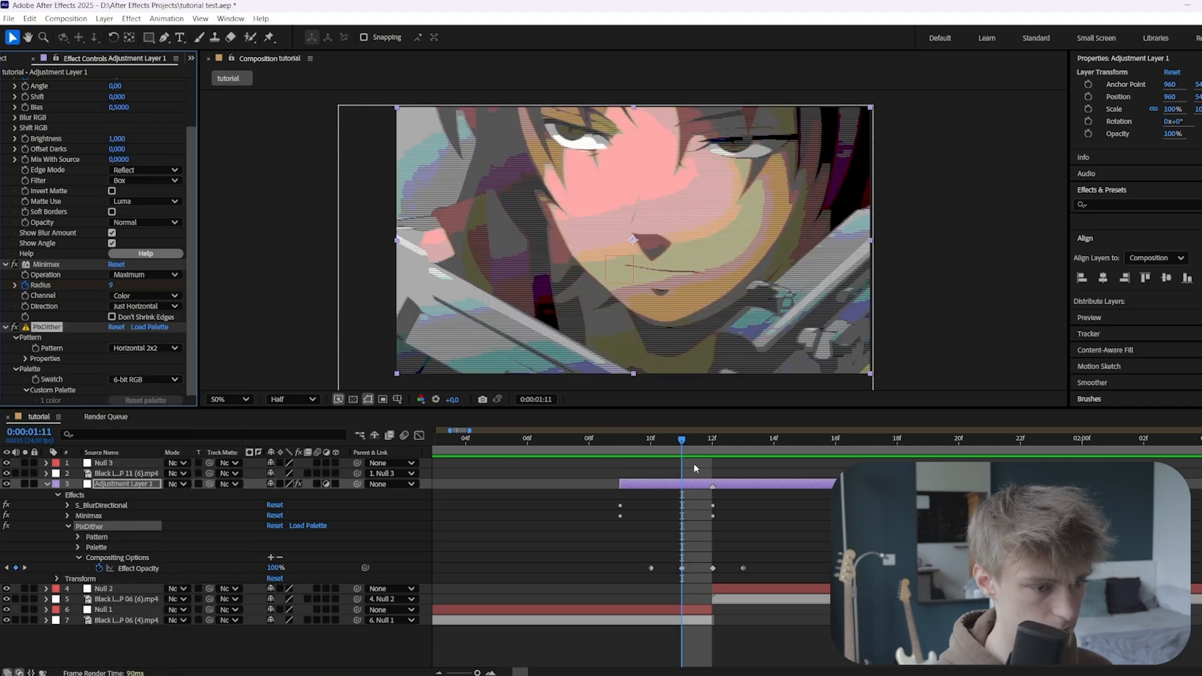
left_click_drag(685, 442, 660, 442)
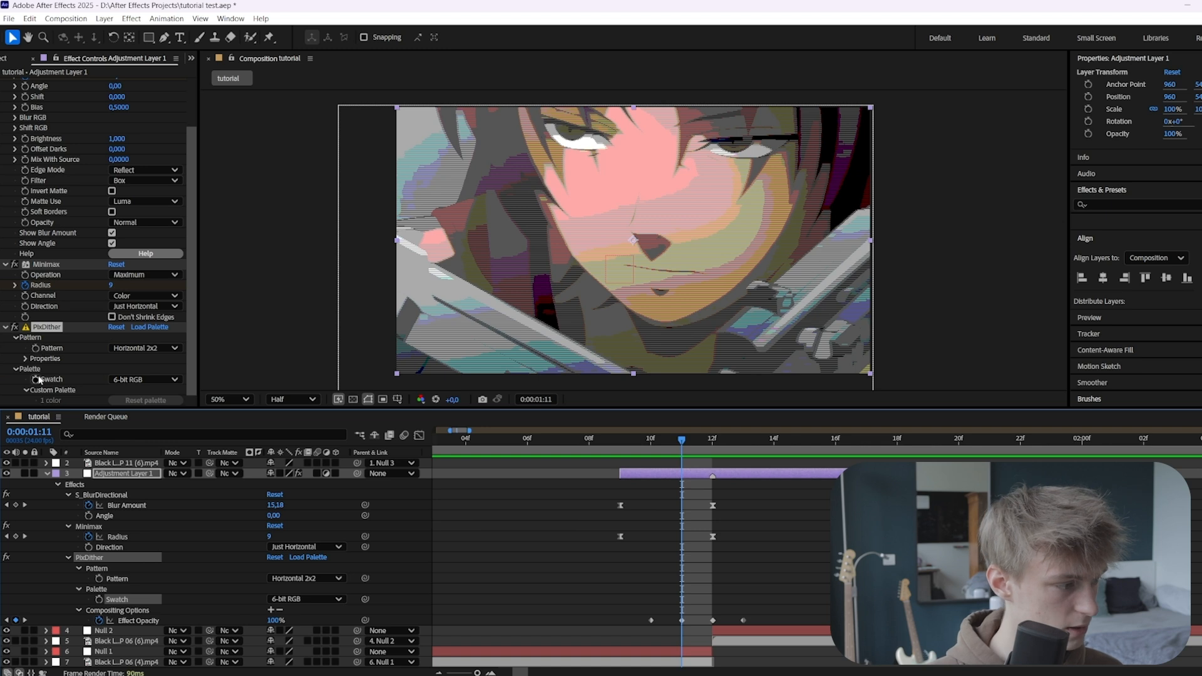
- Keyframe PixDither's palette swatch as 6-bit RGB at 0:00:01:11 and AppleII at 0:00:01:12
left_click(36, 379)
left_click(701, 447)
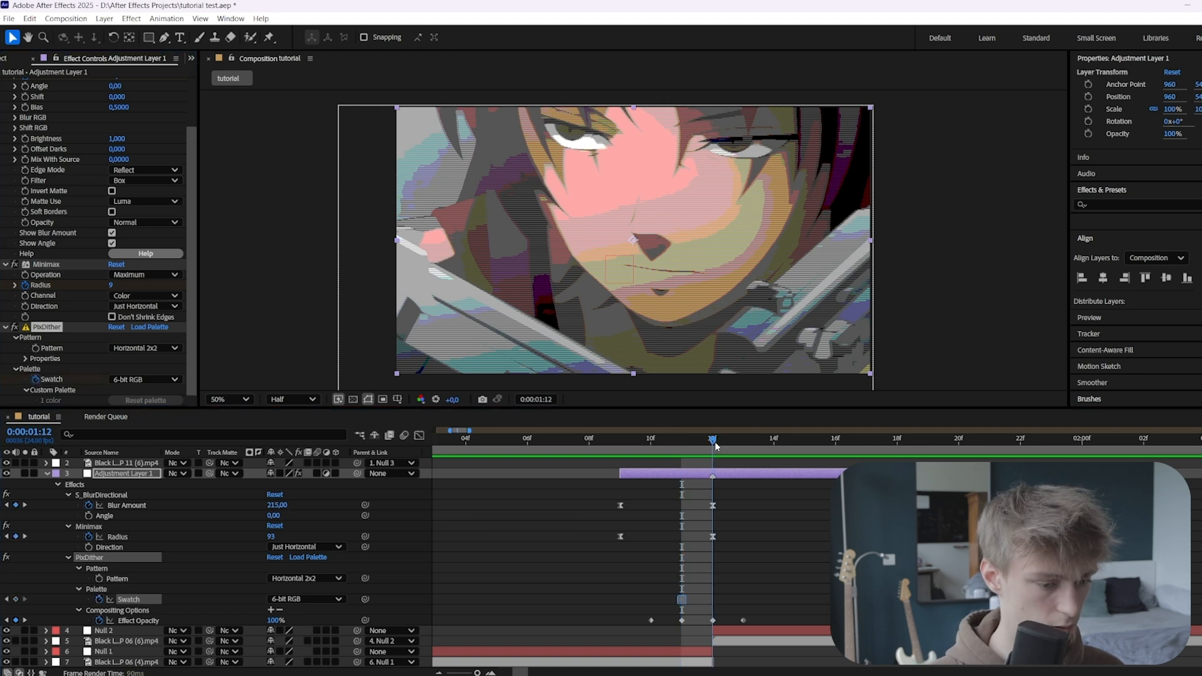
left_click(144, 379)
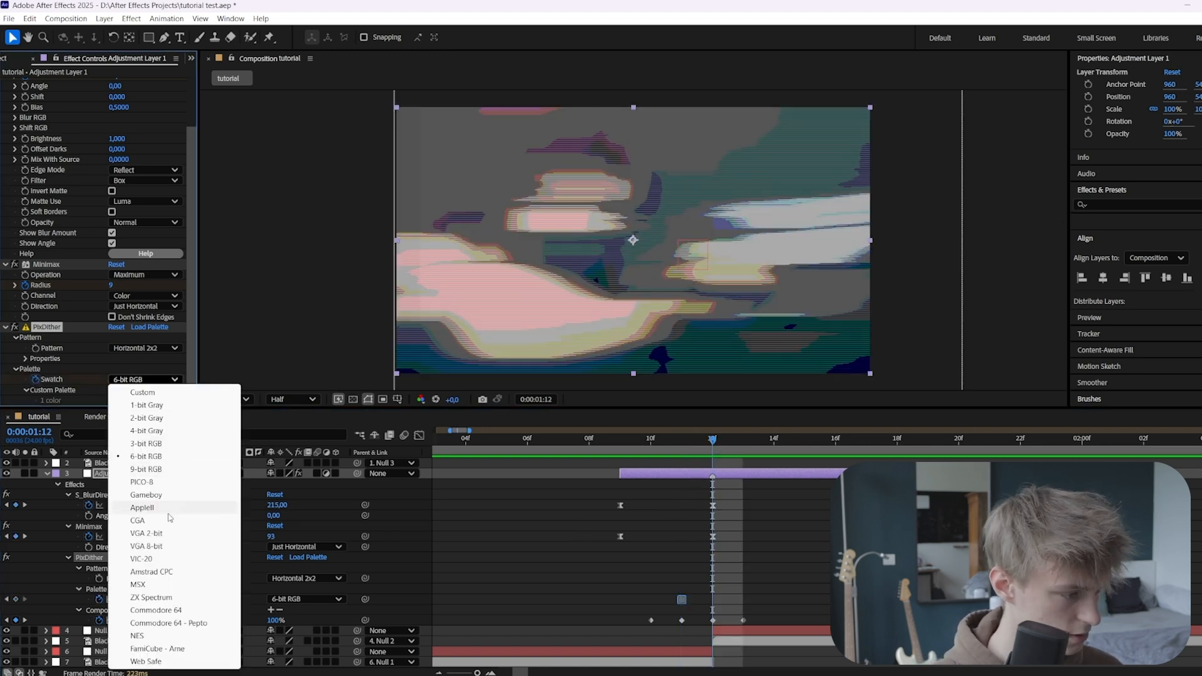
left_click(142, 508)
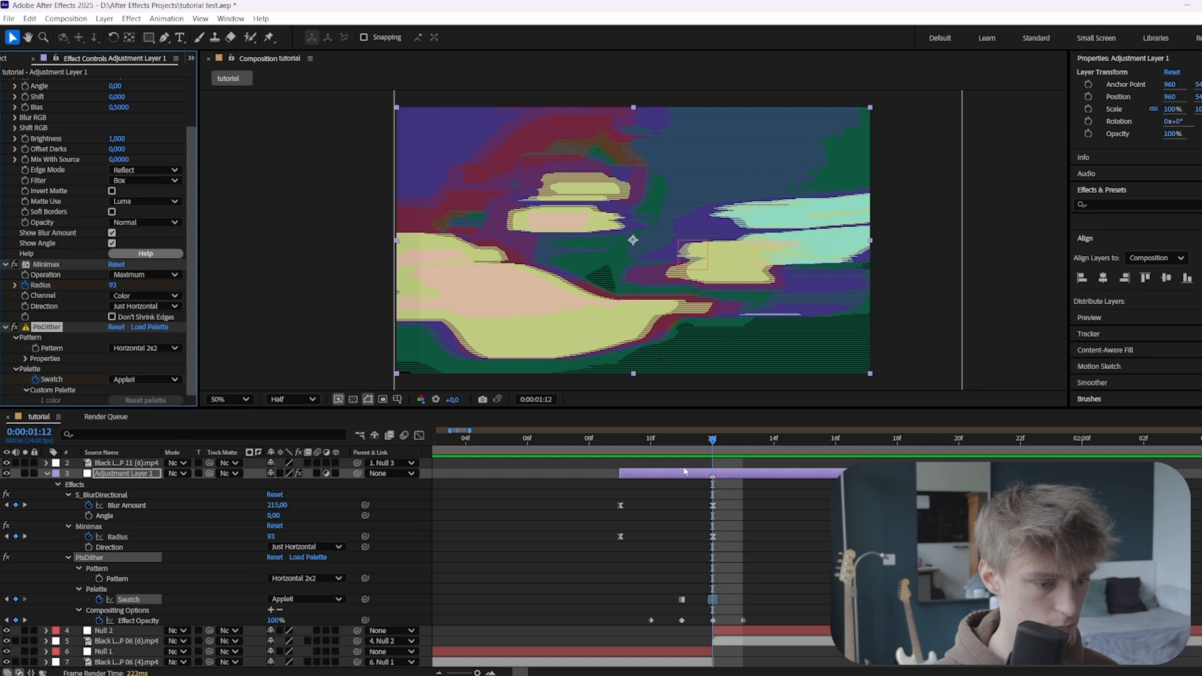
- Check the transition frames around the first cut from 0:00:01:05 to 0:00:01:14, with Null 2 selected
left_click(634, 450)
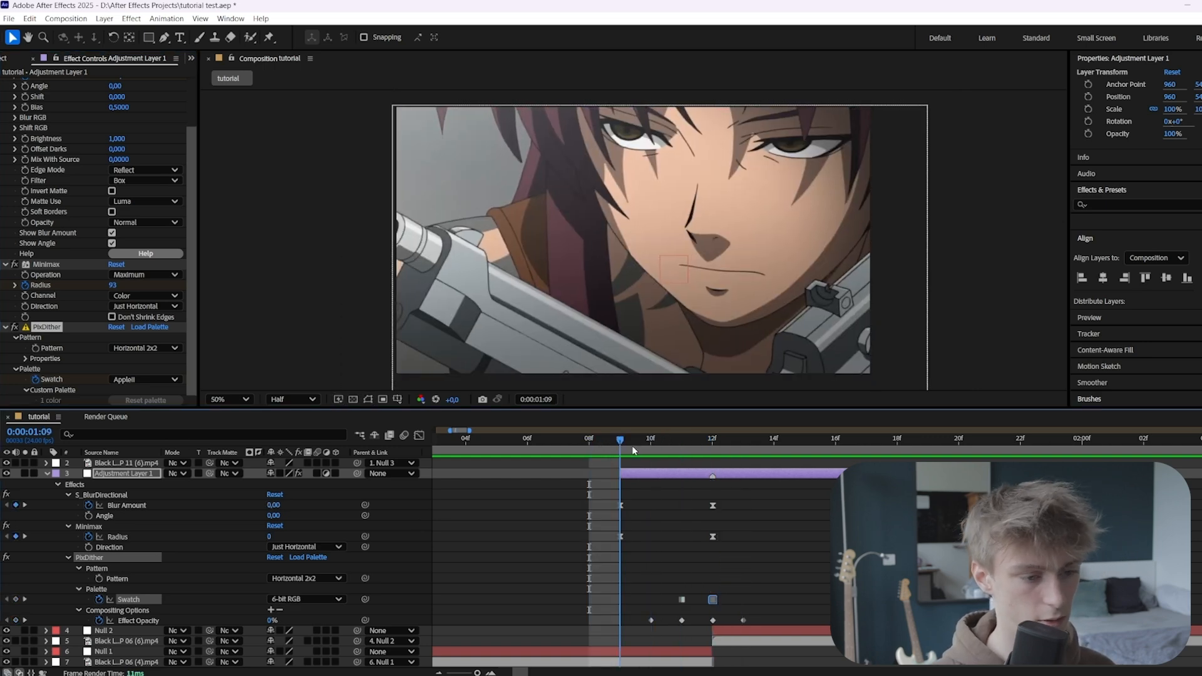
mouse_move(633, 451)
left_mouse_down()
mouse_move(801, 459)
mouse_move(563, 459)
mouse_move(617, 457)
left_mouse_up()
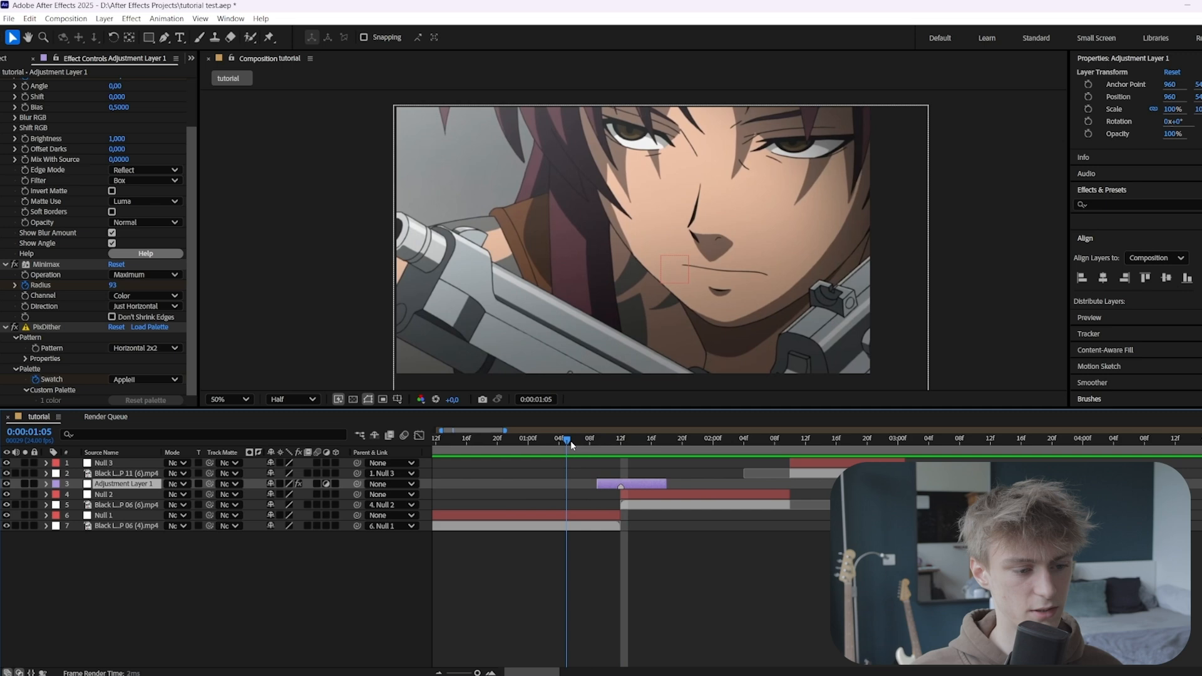
left_click_drag(570, 440, 621, 440)
left_click(639, 493)
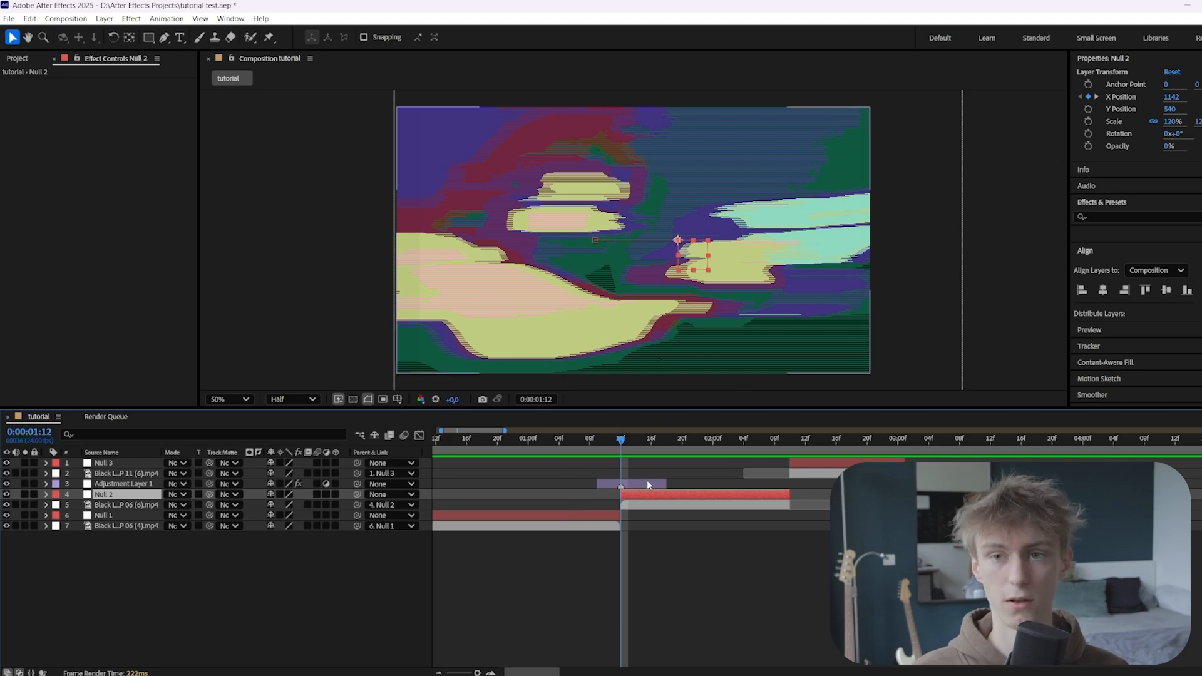
left_click(637, 439)
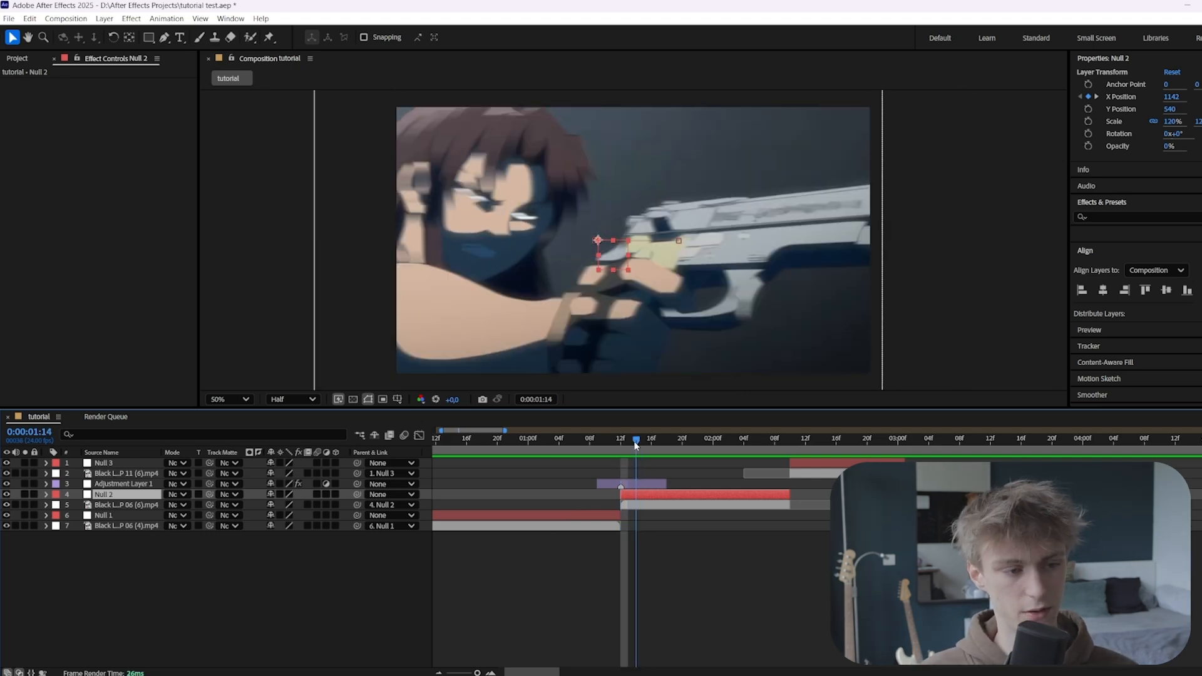